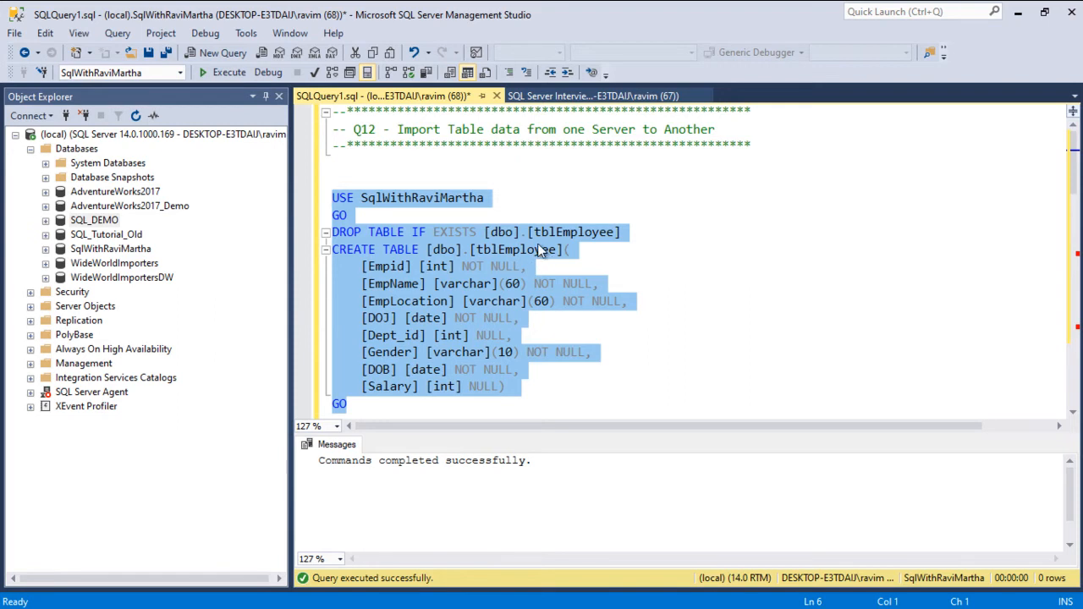
Run only the INSERT INTO statement that adds the eight sample employee rows to [dbo].[tblEmployee].
{"action": "scroll", "coordinate": [793, 316], "scroll_direction": "down", "scroll_amount": 3}
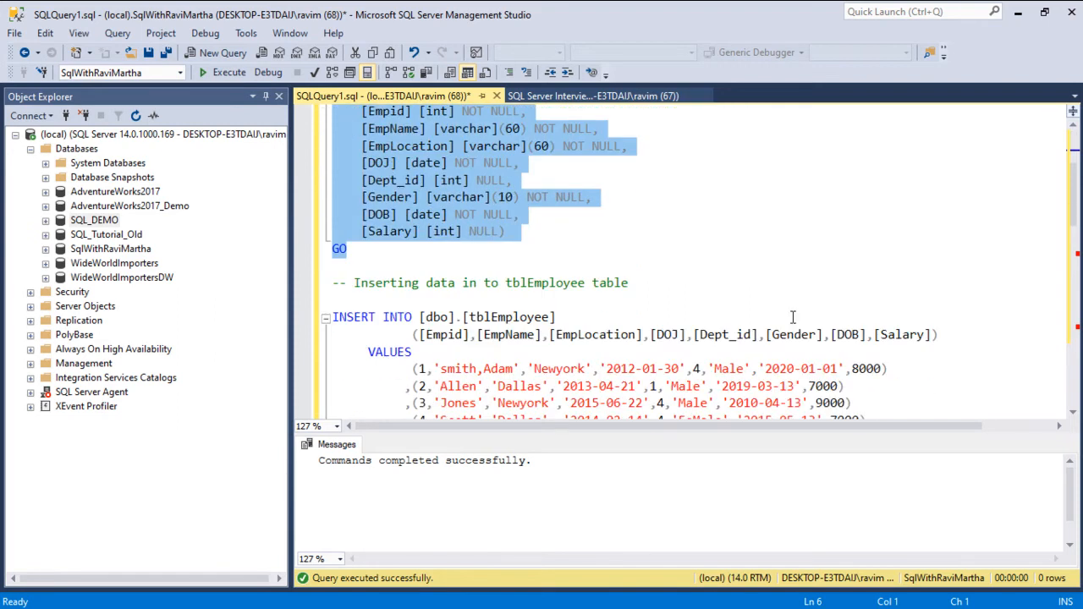
{"action": "left_click", "coordinate": [1073, 414]}
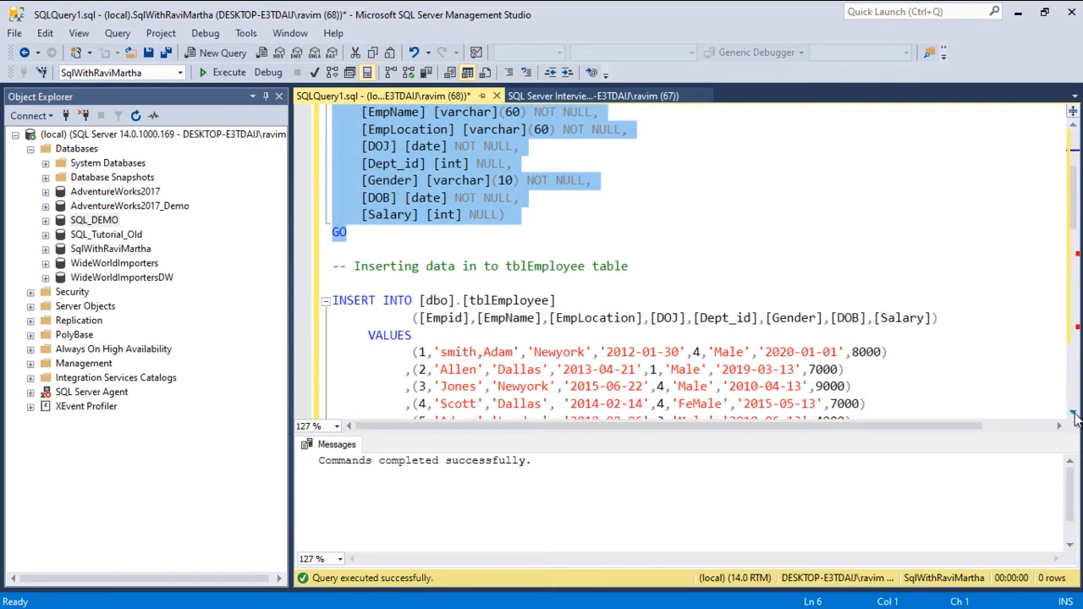
{"action": "left_click_drag", "start_coordinate": [929, 401], "coordinate": [287, 214]}
{"action": "left_click", "coordinate": [215, 77]}
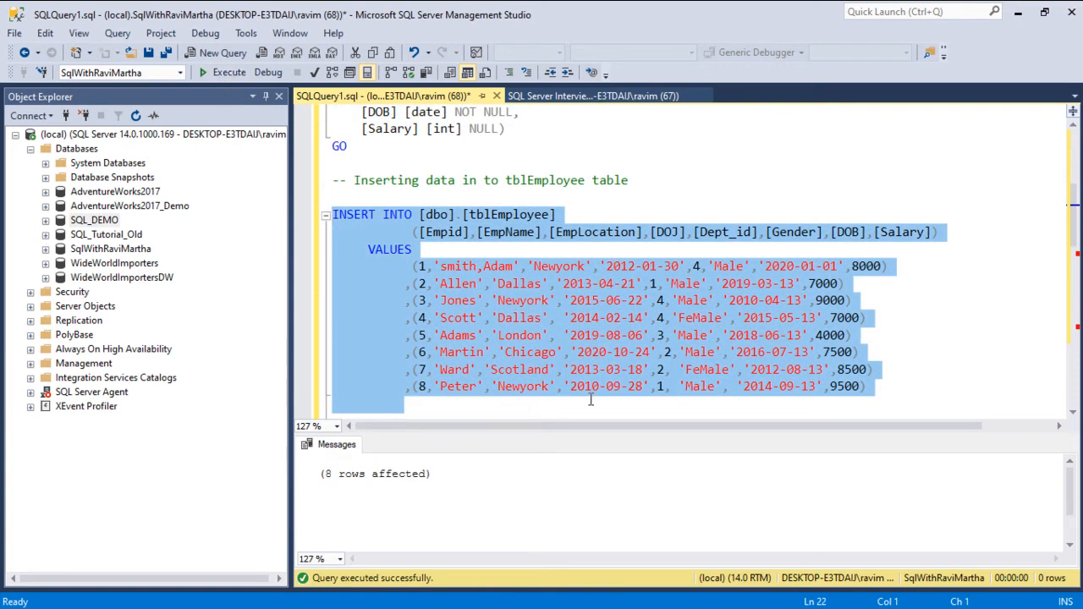
Run the source SELECT on SqlWithRaviMartha.[dbo].[tblEmployee] and enlarge the results area to fit all its rows.
{"action": "scroll", "coordinate": [1072, 416], "scroll_direction": "down", "scroll_amount": 5}
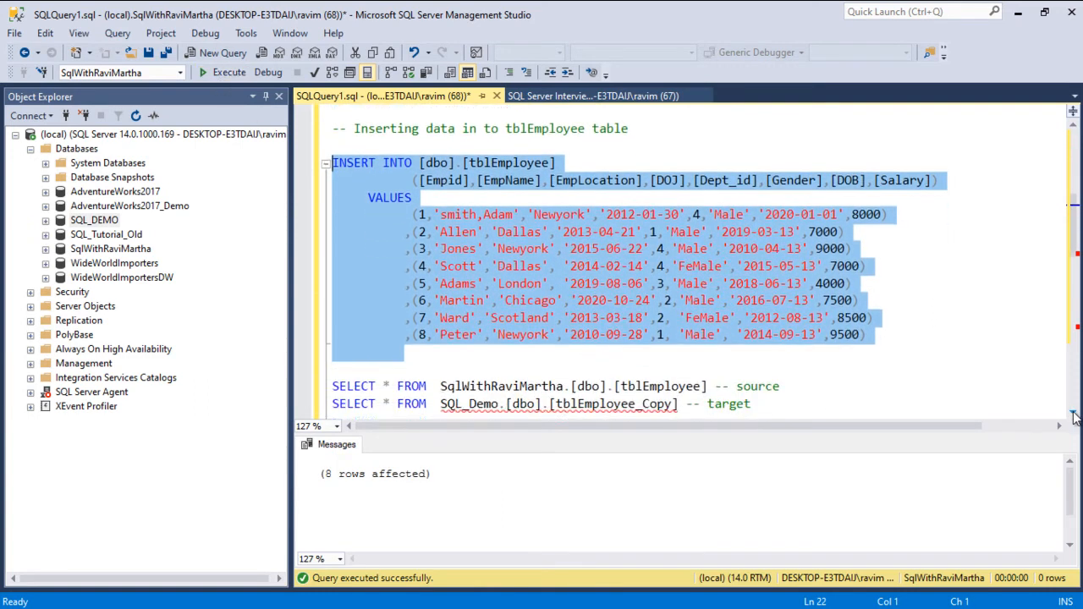
{"action": "left_click_drag", "start_coordinate": [794, 356], "coordinate": [331, 353]}
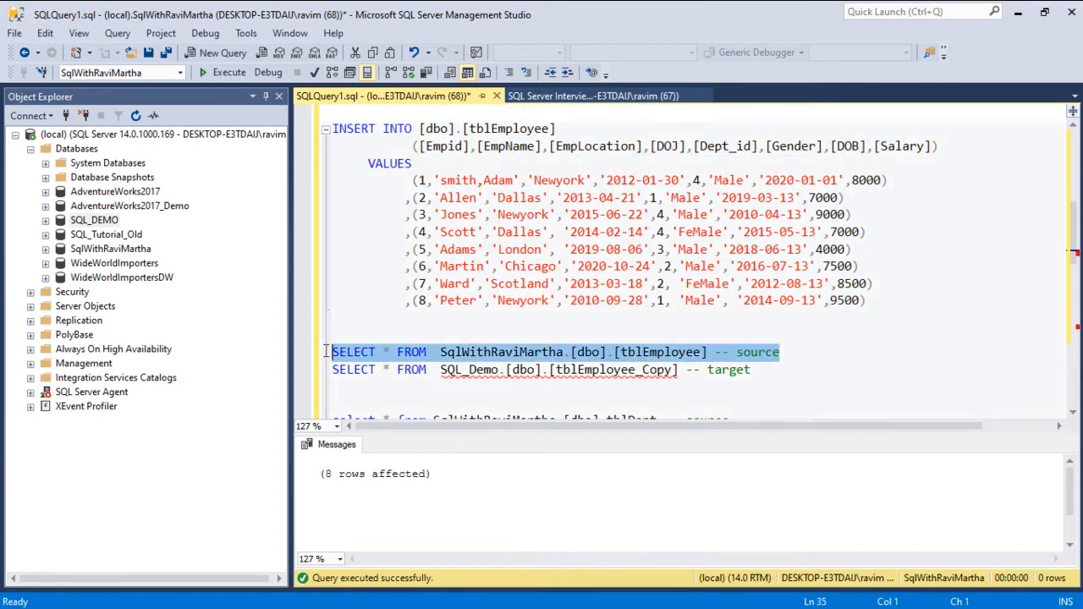
{"action": "left_click", "coordinate": [214, 78]}
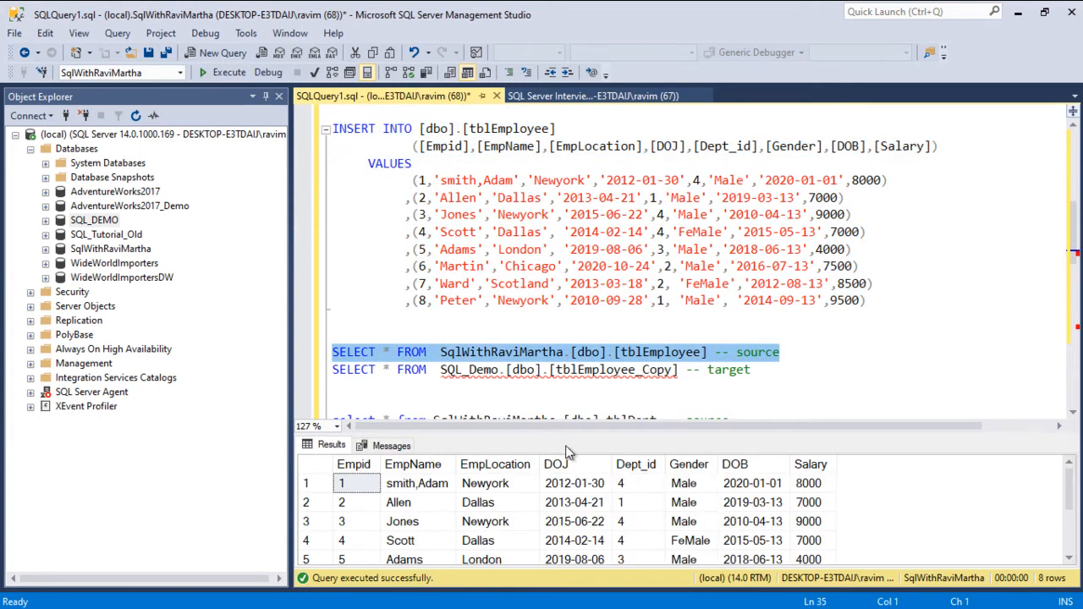
{"action": "left_click_drag", "start_coordinate": [579, 438], "coordinate": [590, 391]}
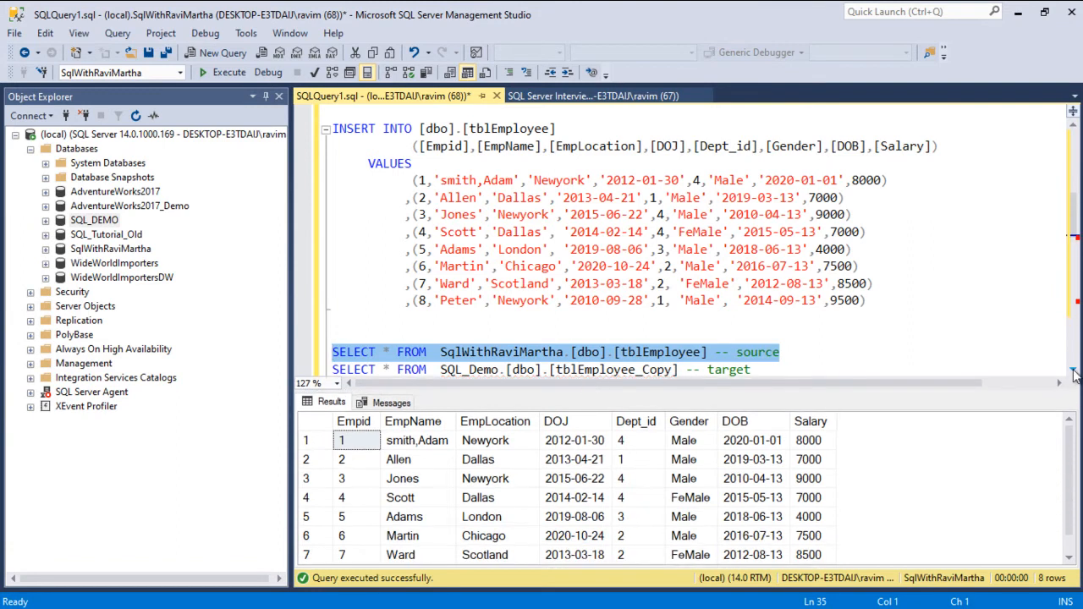
{"action": "scroll", "coordinate": [1072, 374], "scroll_direction": "down", "scroll_amount": 3}
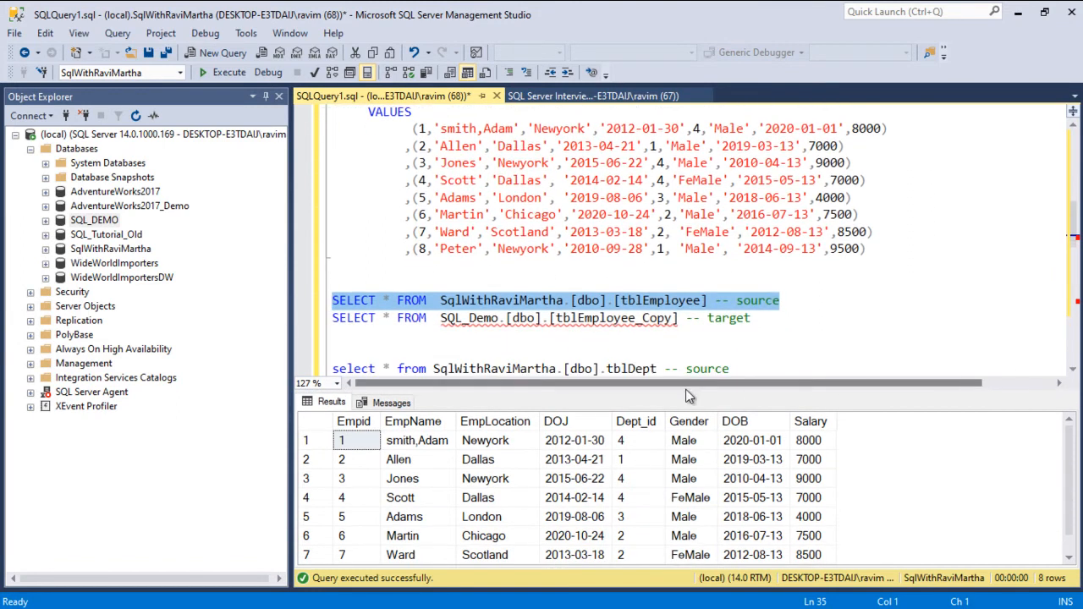
{"action": "left_click_drag", "start_coordinate": [685, 393], "coordinate": [697, 361]}
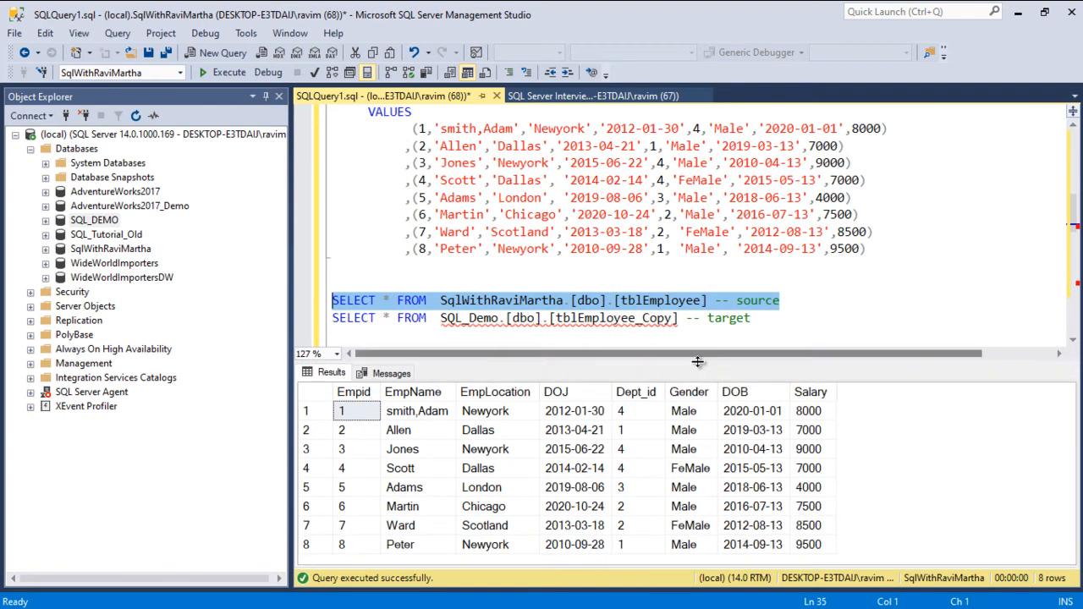
Run the target SELECT on SQL_Demo.[dbo].[tblEmployee_Copy] and refresh the SQL_DEMO database's table list to check for that table.
{"action": "left_click_drag", "start_coordinate": [755, 319], "coordinate": [298, 318]}
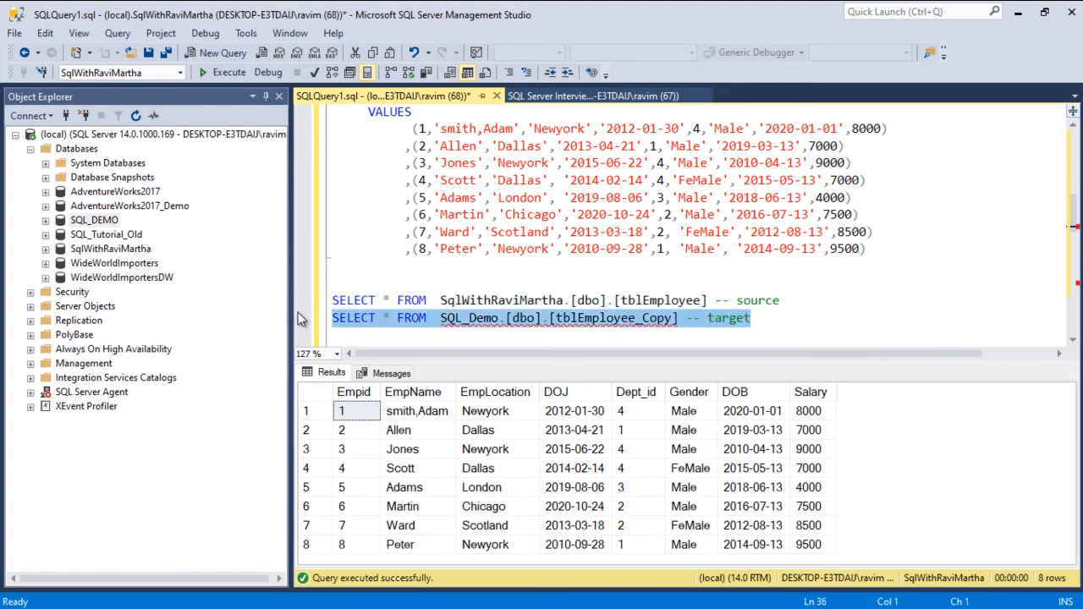
{"action": "left_click", "coordinate": [229, 74]}
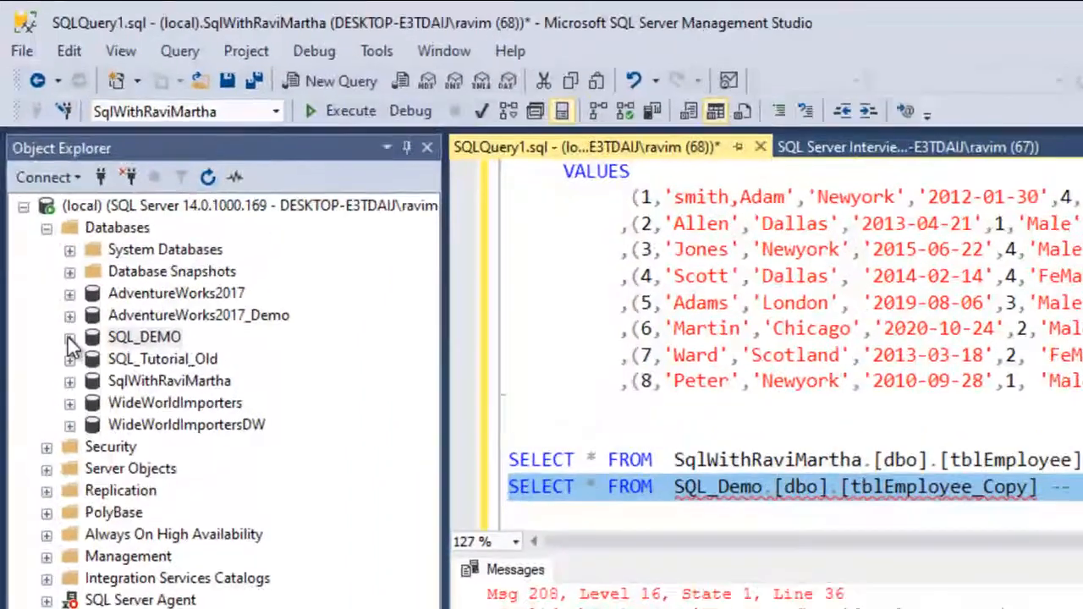
{"action": "left_click", "coordinate": [45, 220]}
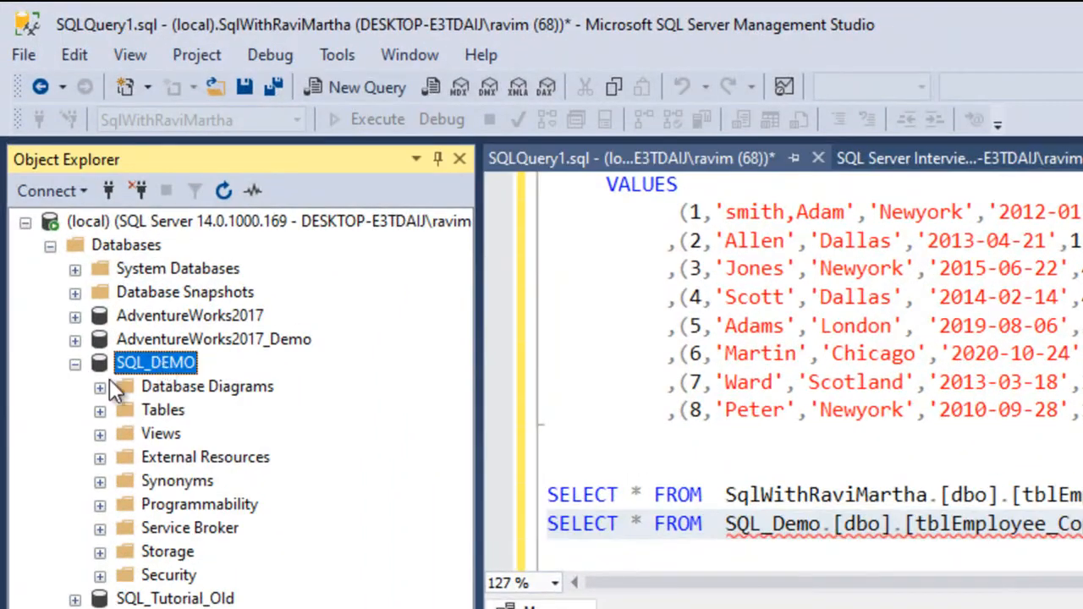
{"action": "left_click", "coordinate": [100, 410]}
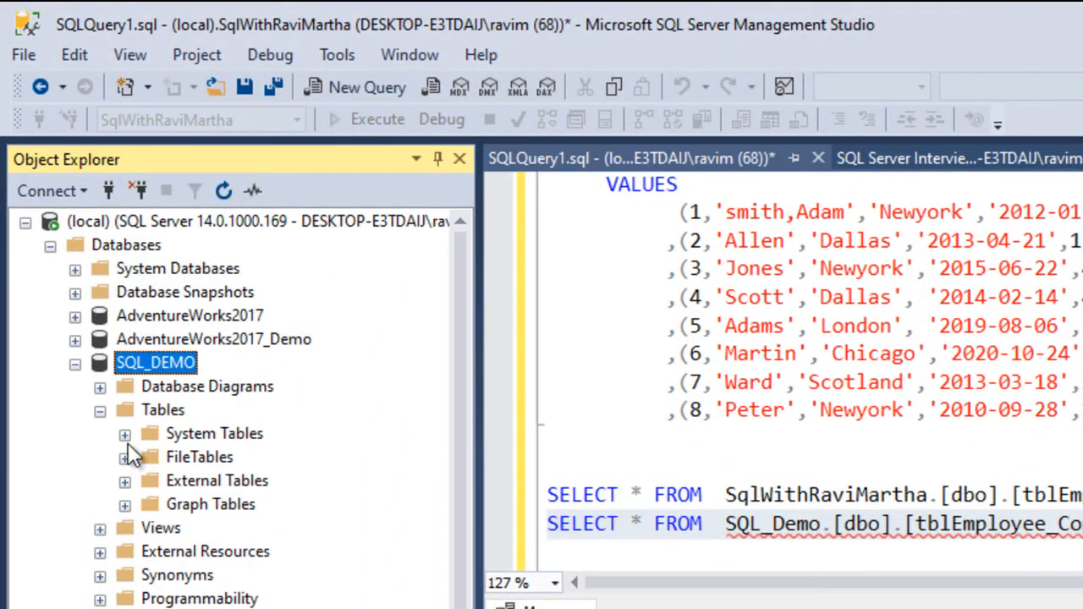
{"action": "right_click", "coordinate": [179, 407]}
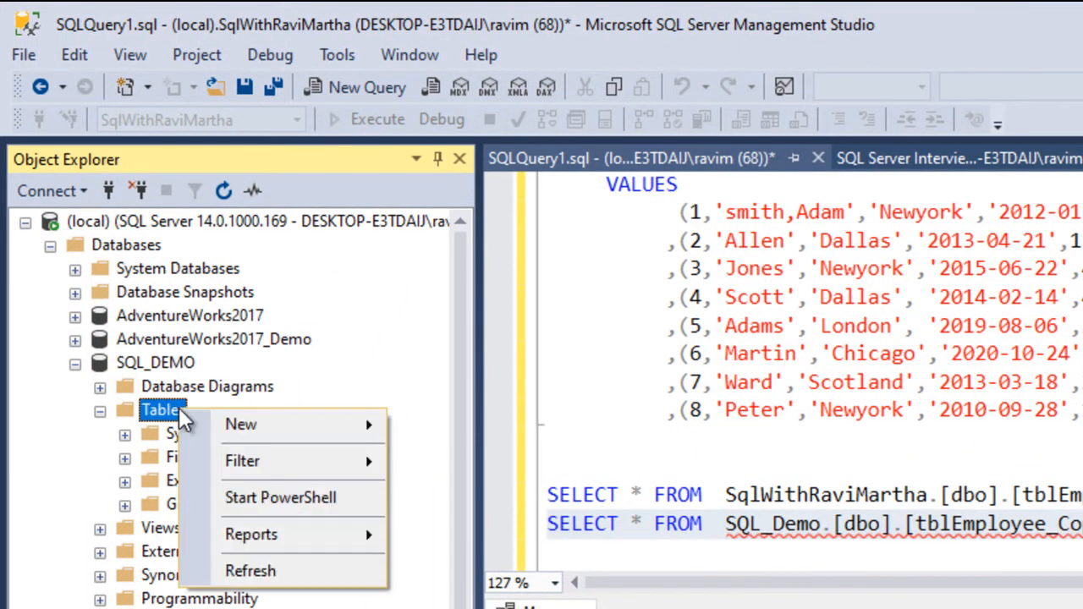
{"action": "left_click", "coordinate": [240, 572]}
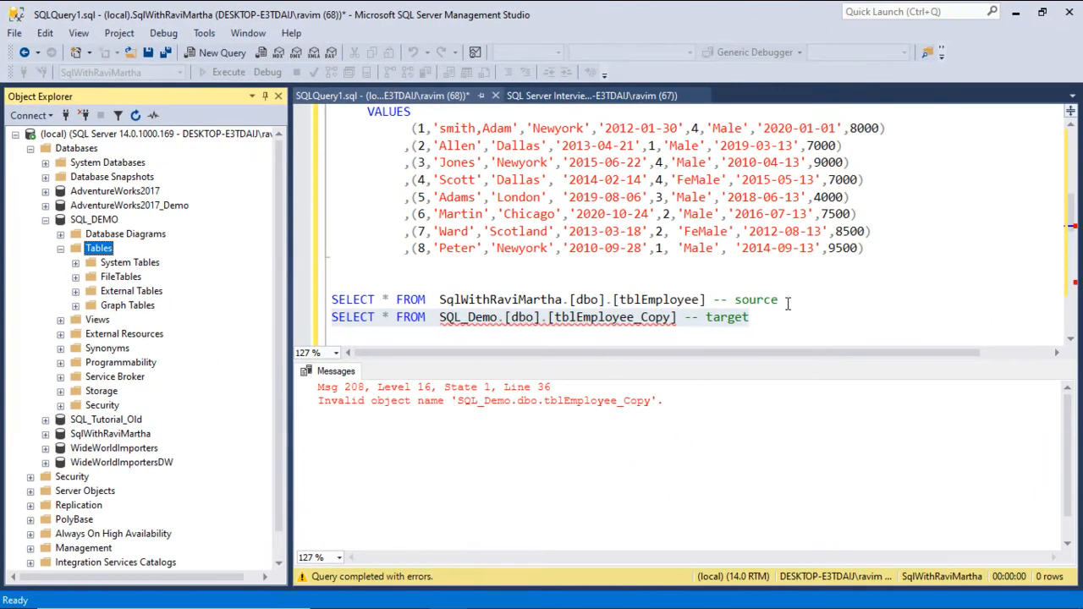
{"action": "left_click", "coordinate": [779, 300]}
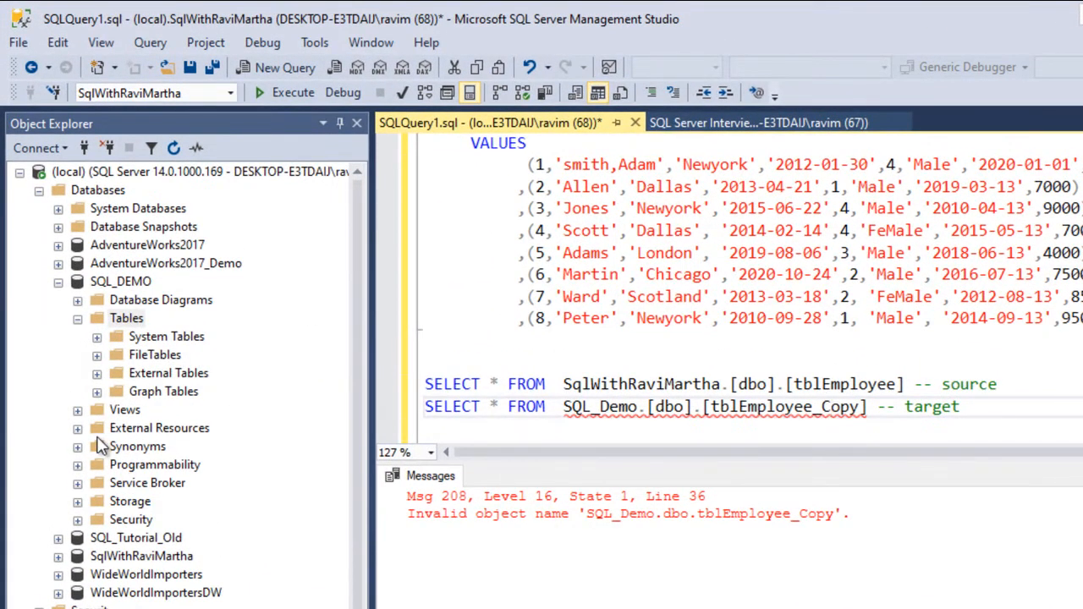
{"action": "left_click", "coordinate": [146, 557]}
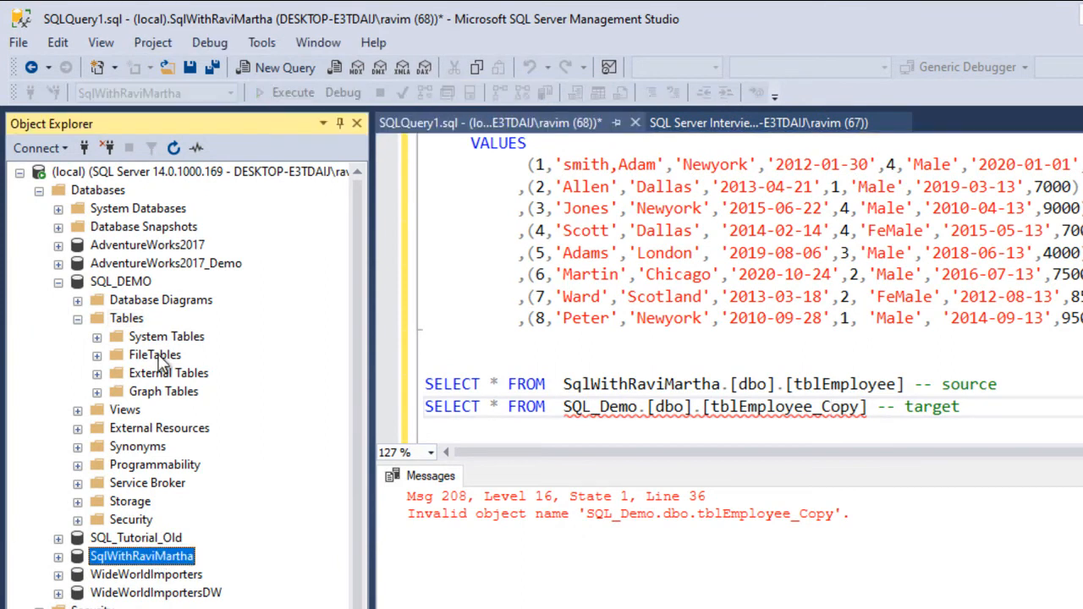
Start the Import Data wizard for the SQL_DEMO database and continue past its welcome page.
{"action": "left_click", "coordinate": [120, 282]}
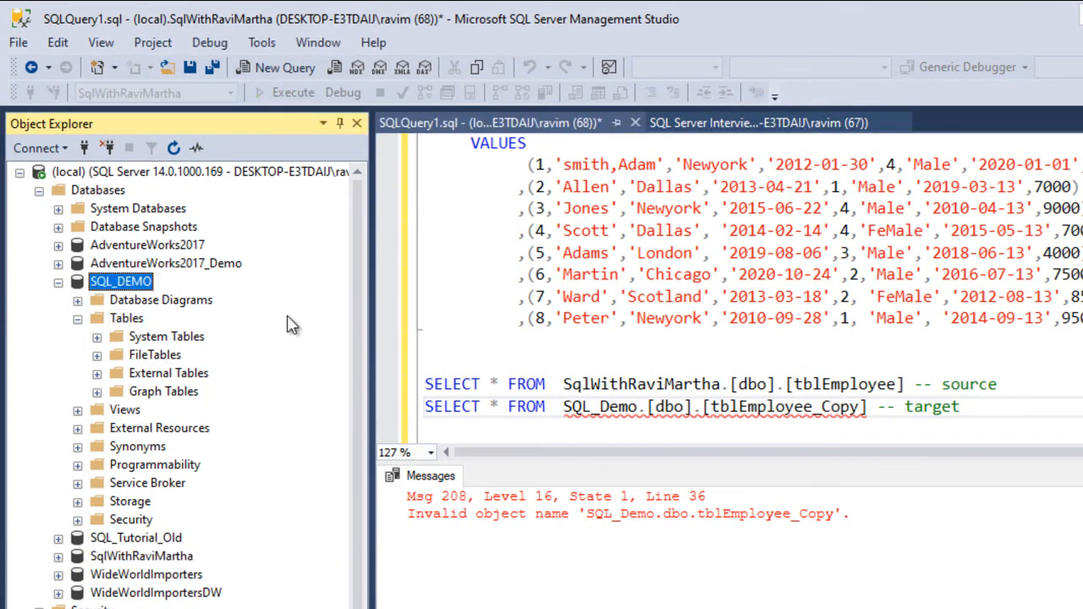
{"action": "right_click", "coordinate": [133, 286]}
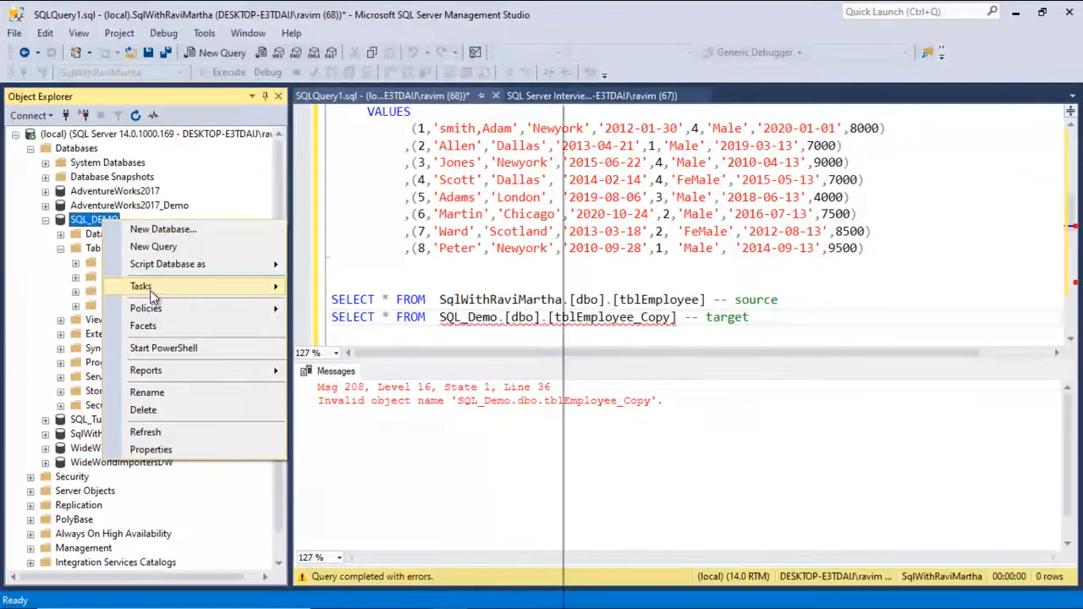
{"action": "mouse_move", "coordinate": [150, 290]}
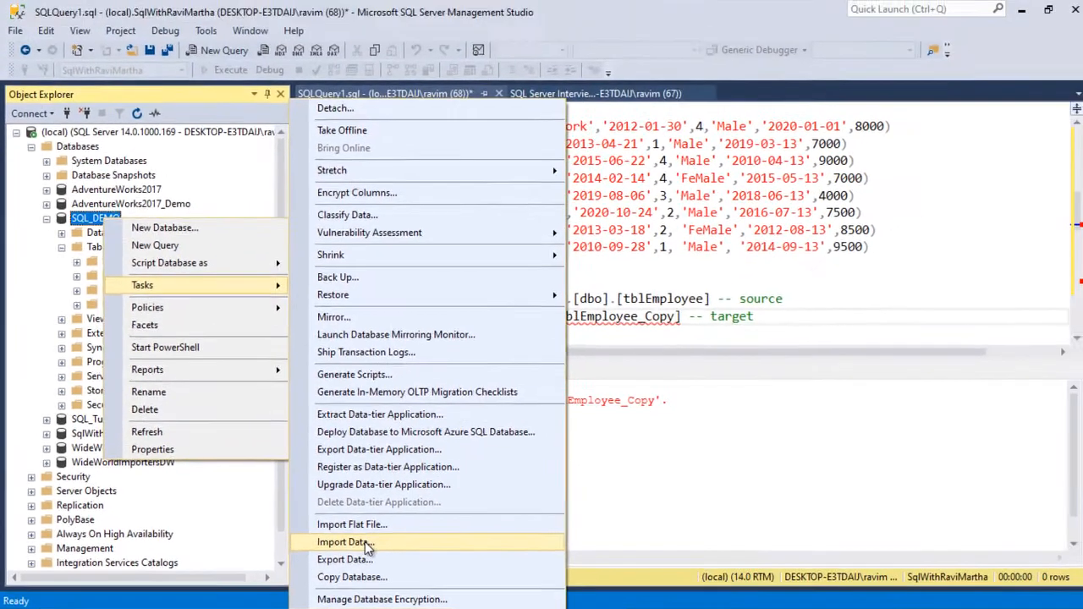
{"action": "left_click", "coordinate": [418, 528]}
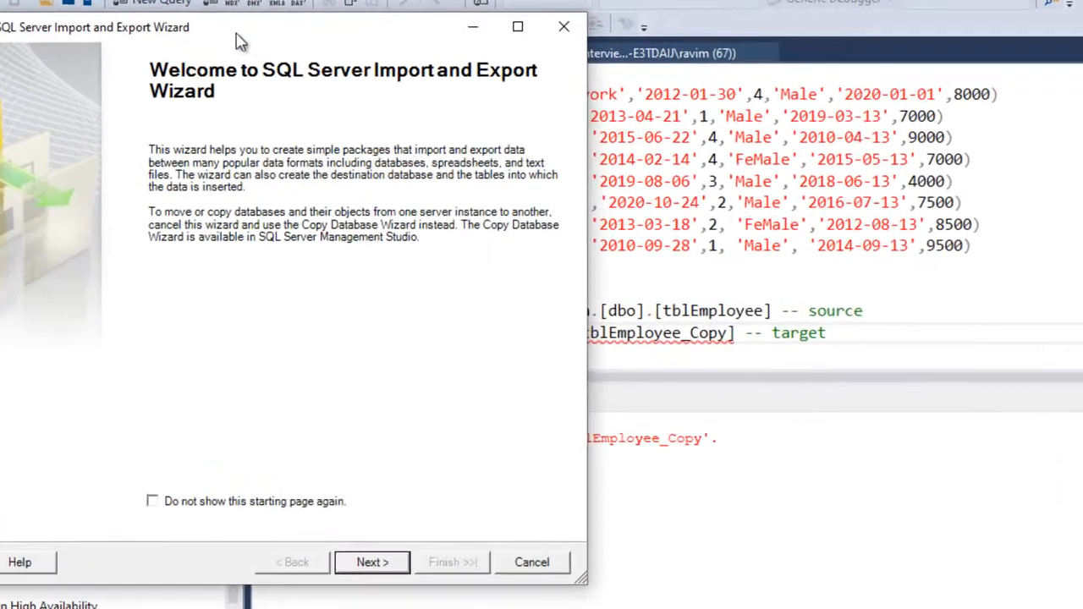
{"action": "left_click_drag", "start_coordinate": [280, 80], "coordinate": [495, 82]}
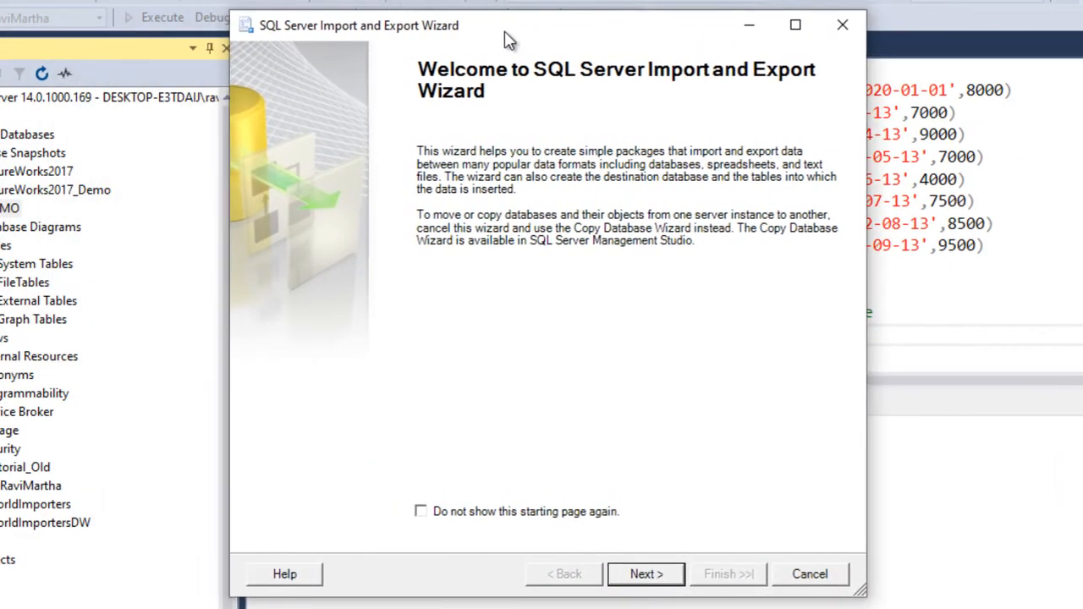
{"action": "left_click_drag", "start_coordinate": [510, 40], "coordinate": [400, 25]}
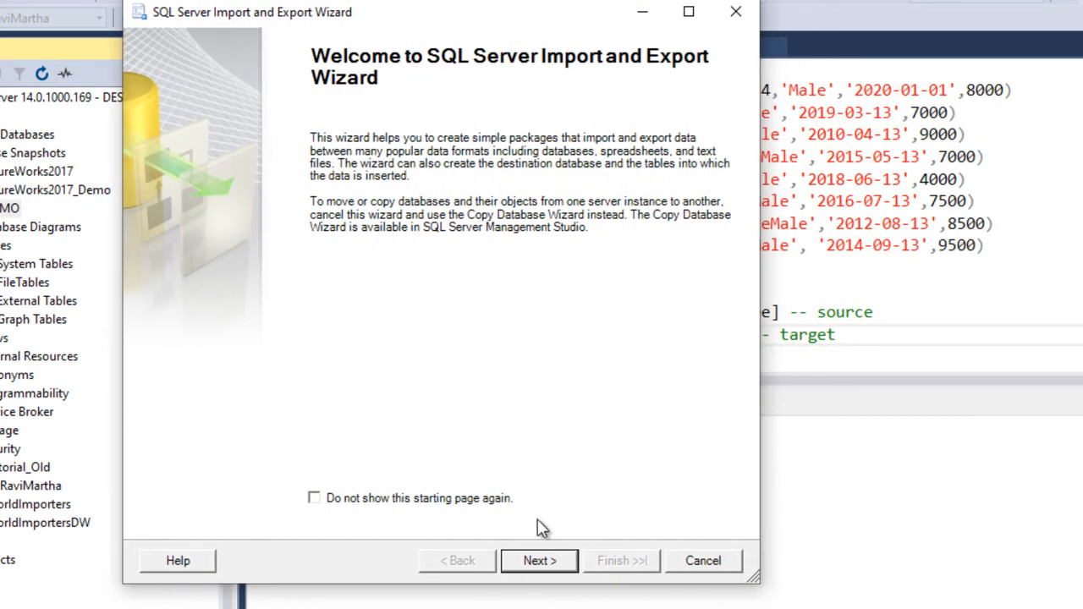
{"action": "left_click", "coordinate": [549, 565]}
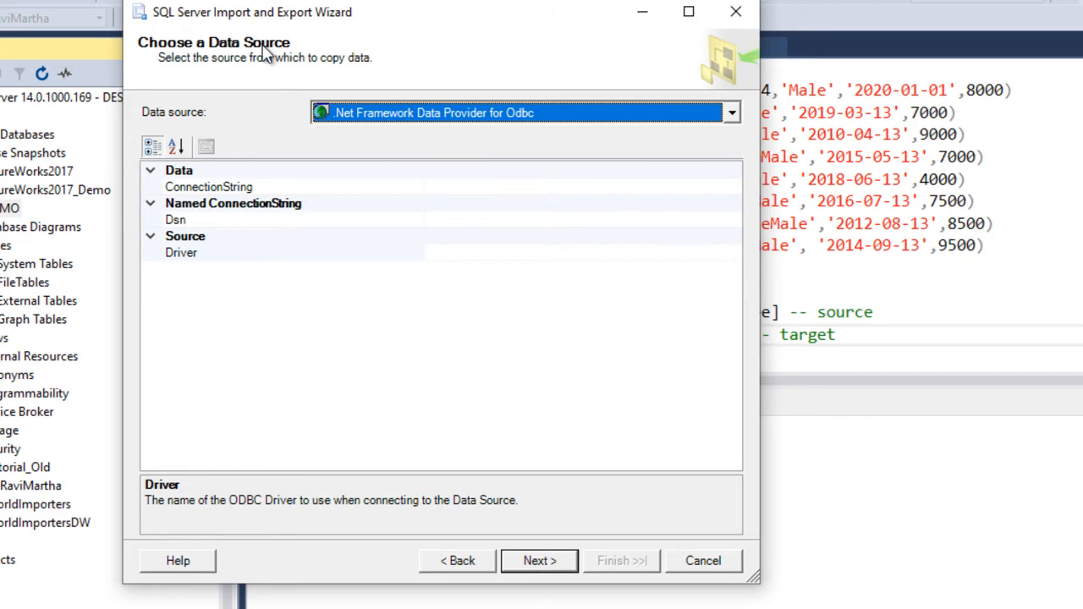
Choose SQL Server Native Client 11.0 as the import's data source, using the (local) server.
{"action": "left_click", "coordinate": [732, 114]}
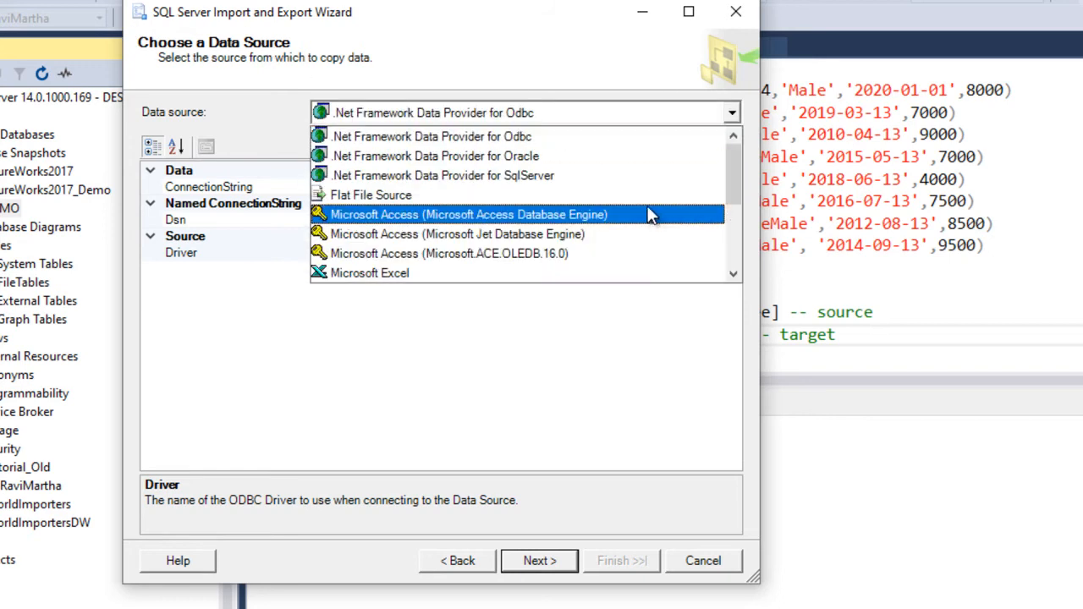
{"action": "mouse_move", "coordinate": [729, 175]}
{"action": "left_mouse_down"}
{"action": "mouse_move", "coordinate": [730, 214]}
{"action": "mouse_move", "coordinate": [729, 169]}
{"action": "left_mouse_up"}
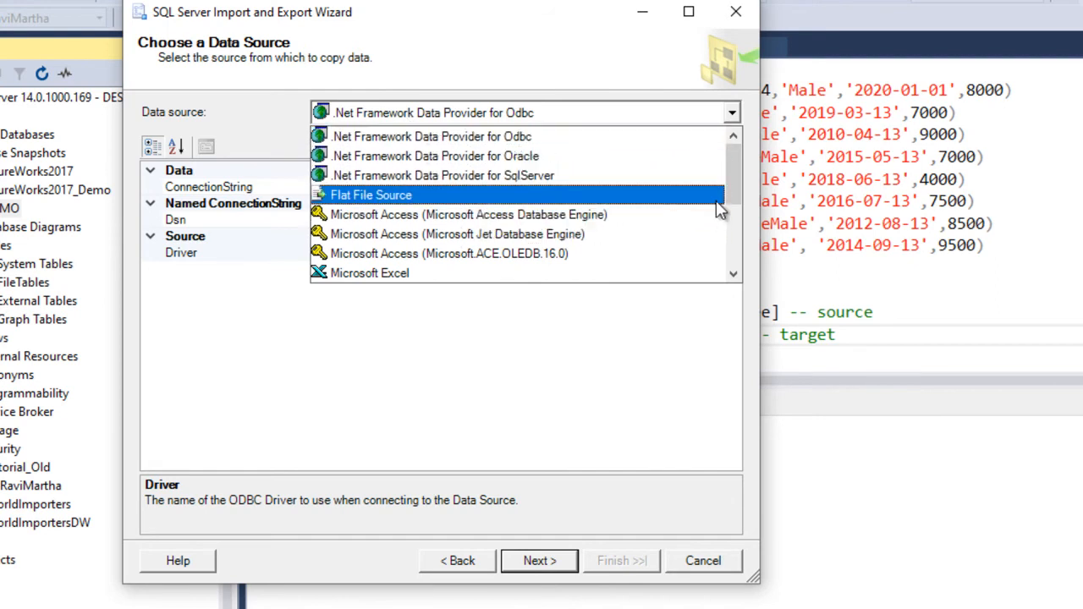
{"action": "left_click_drag", "start_coordinate": [737, 182], "coordinate": [737, 228]}
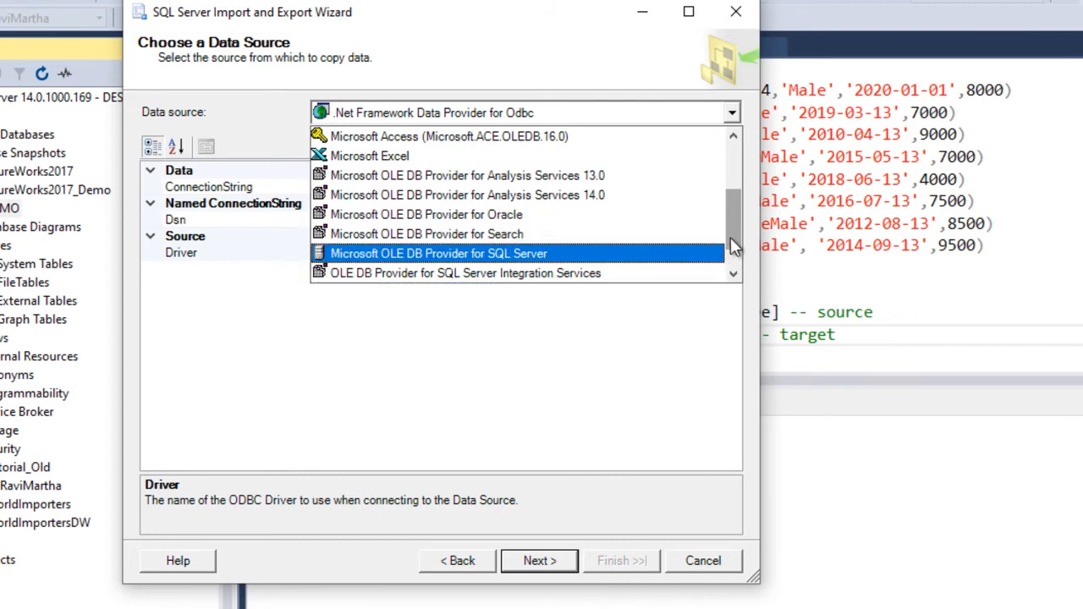
{"action": "scroll", "coordinate": [719, 262], "scroll_direction": "down", "scroll_amount": 1}
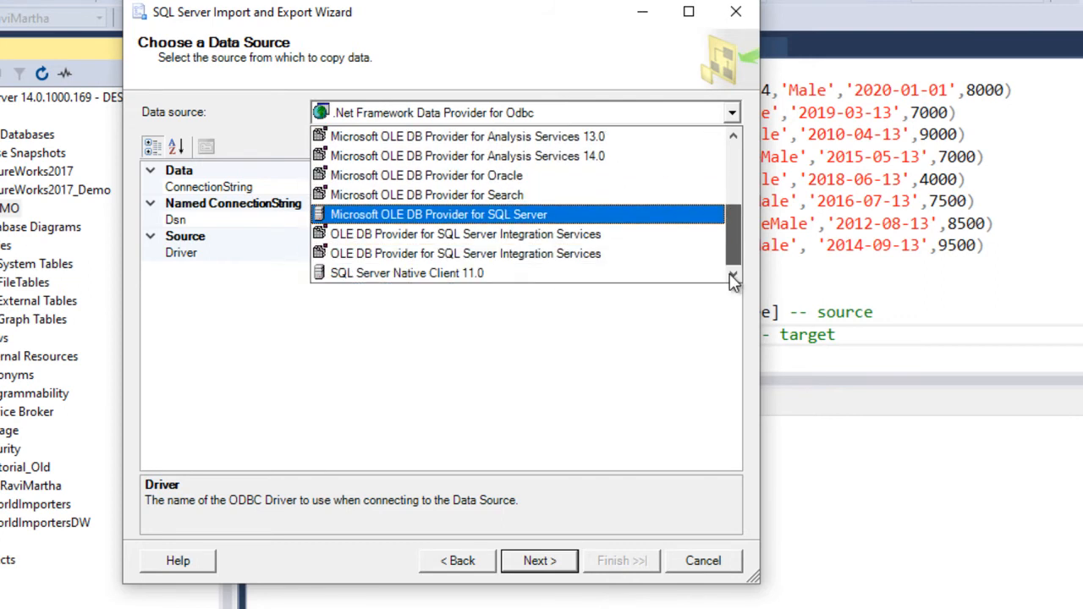
{"action": "left_click", "coordinate": [412, 275]}
{"action": "left_click", "coordinate": [406, 148]}
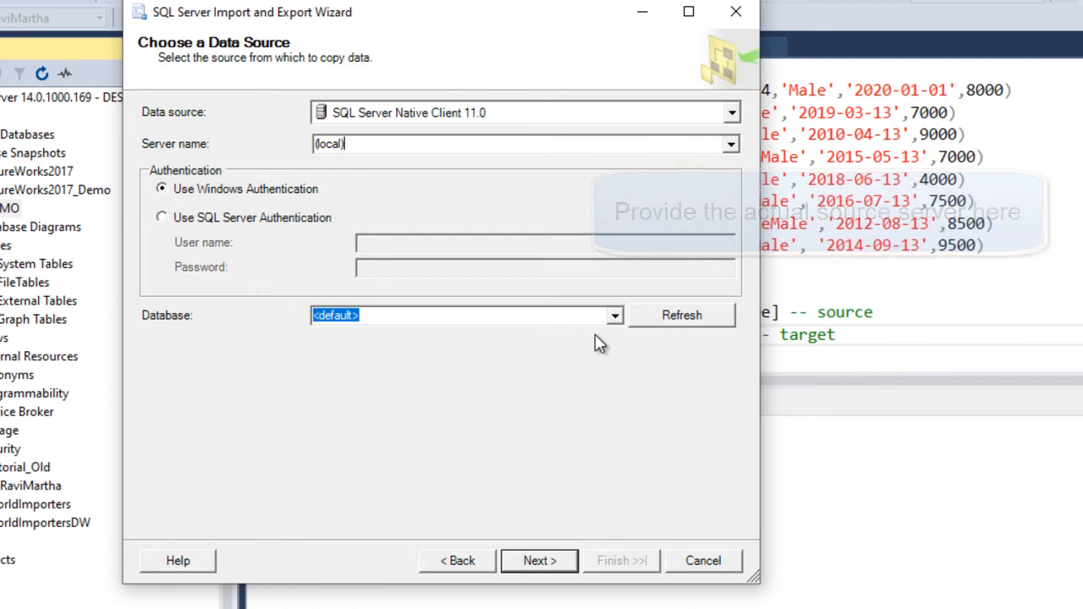
Set the source database to SqlWithRaviMartha and proceed to choosing the destination.
{"action": "left_click", "coordinate": [616, 316]}
{"action": "left_click", "coordinate": [616, 427]}
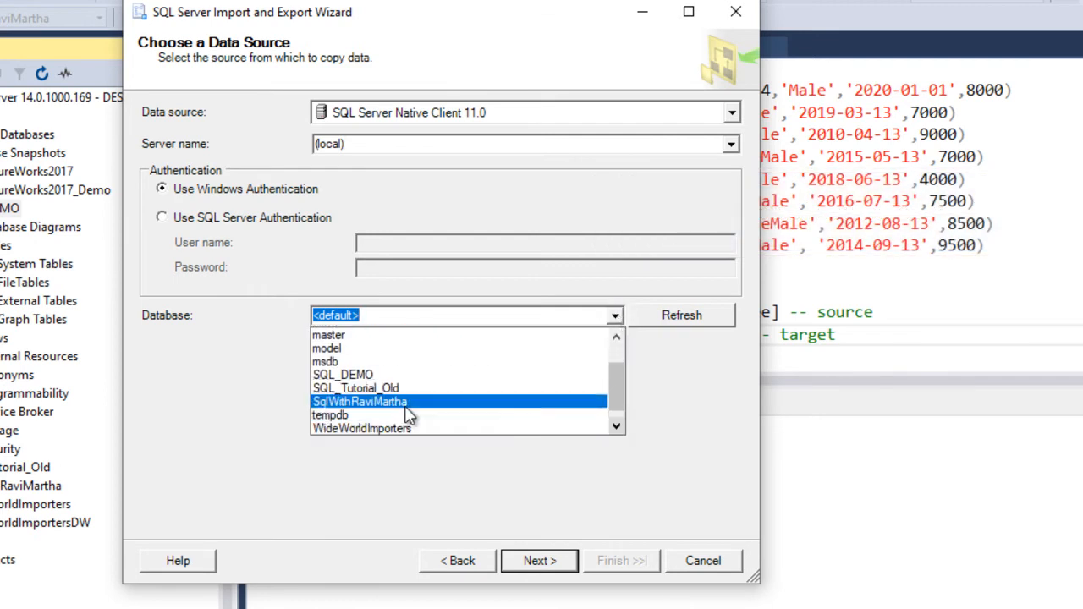
{"action": "left_click", "coordinate": [404, 404]}
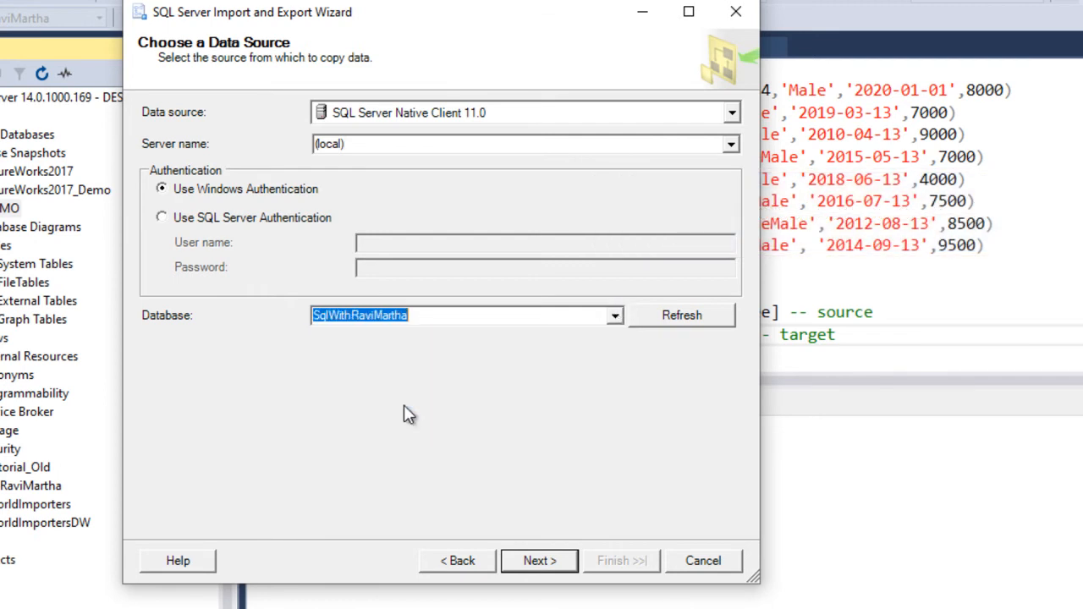
{"action": "left_click", "coordinate": [536, 571]}
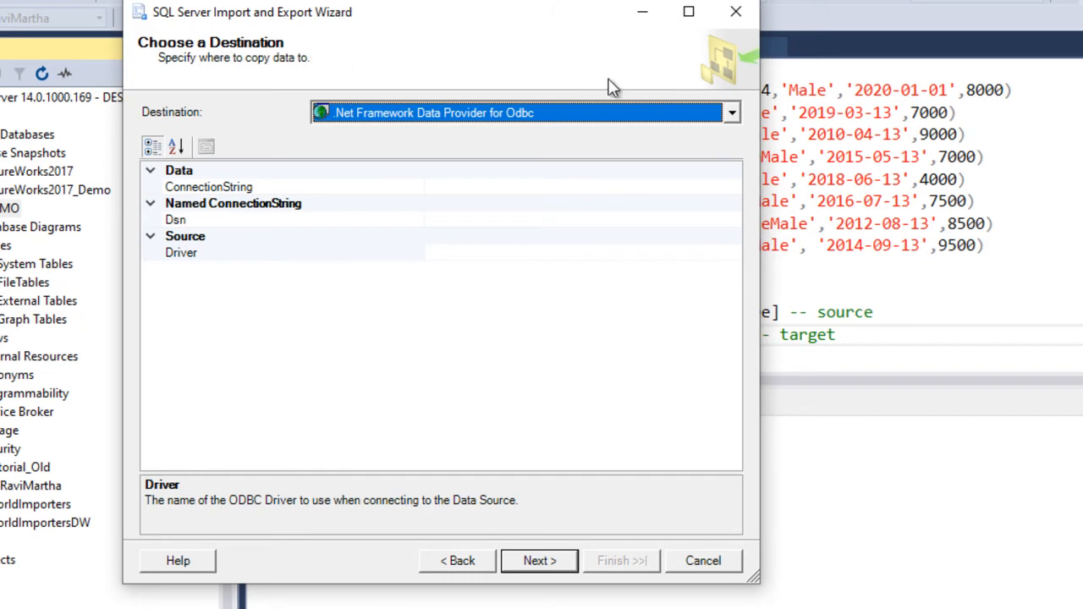
Choose SQL Server Native Client 11.0 as the import's destination.
{"action": "left_click", "coordinate": [732, 117]}
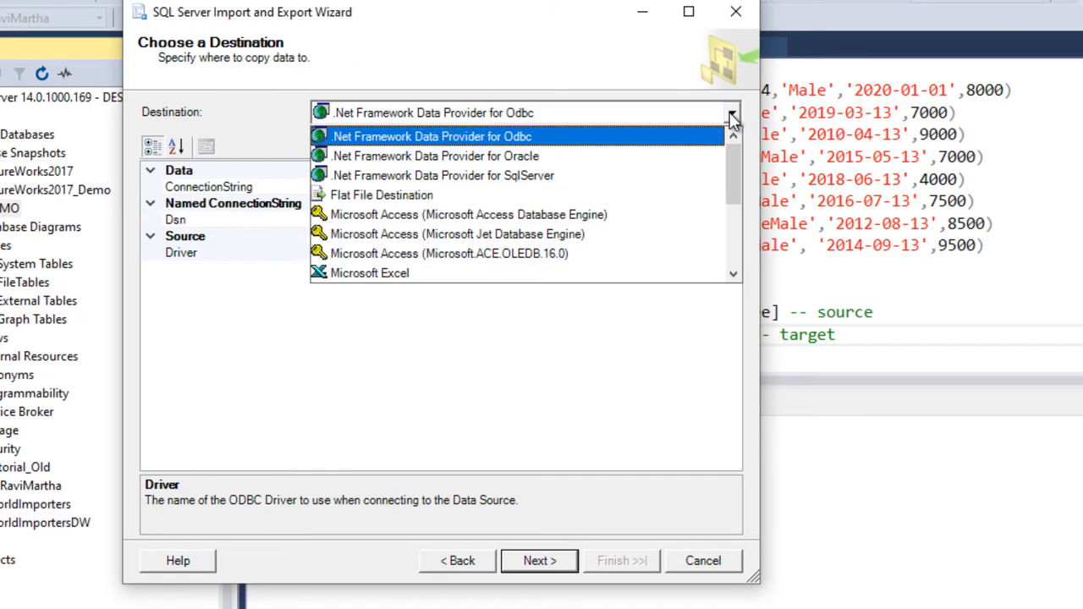
{"action": "left_click_drag", "start_coordinate": [740, 167], "coordinate": [741, 295]}
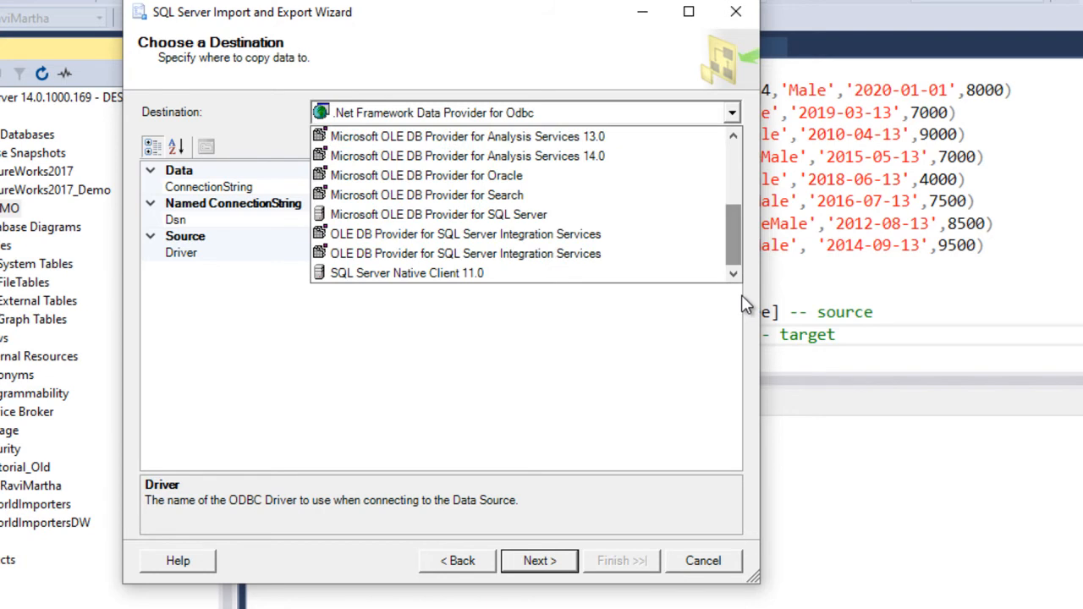
{"action": "left_click", "coordinate": [337, 279]}
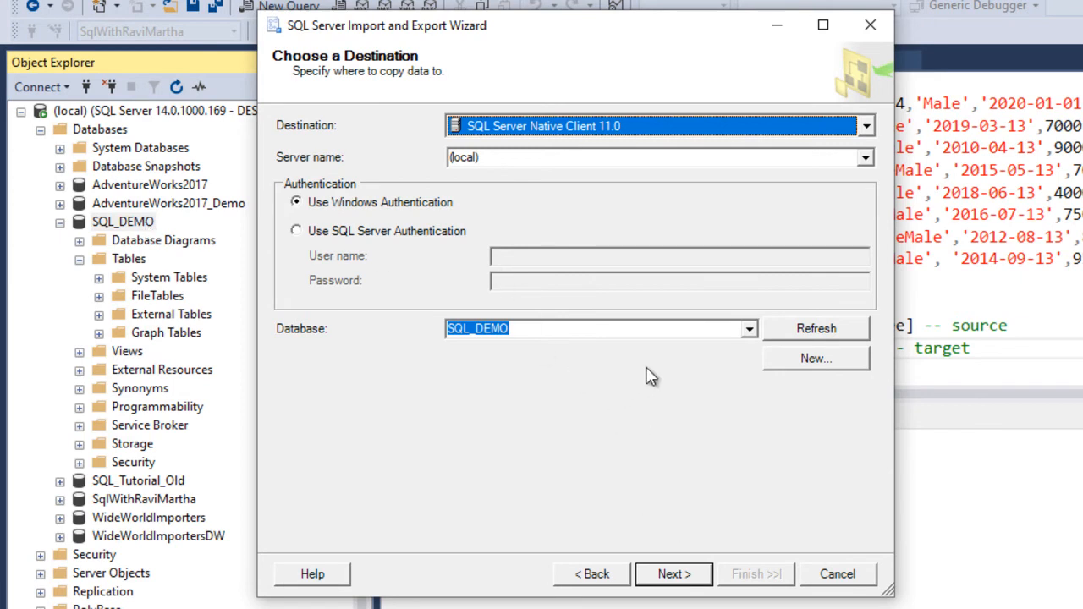
Accept SQL_DEMO as the destination database and choose to copy data from one or more tables or views.
{"action": "left_click", "coordinate": [674, 575]}
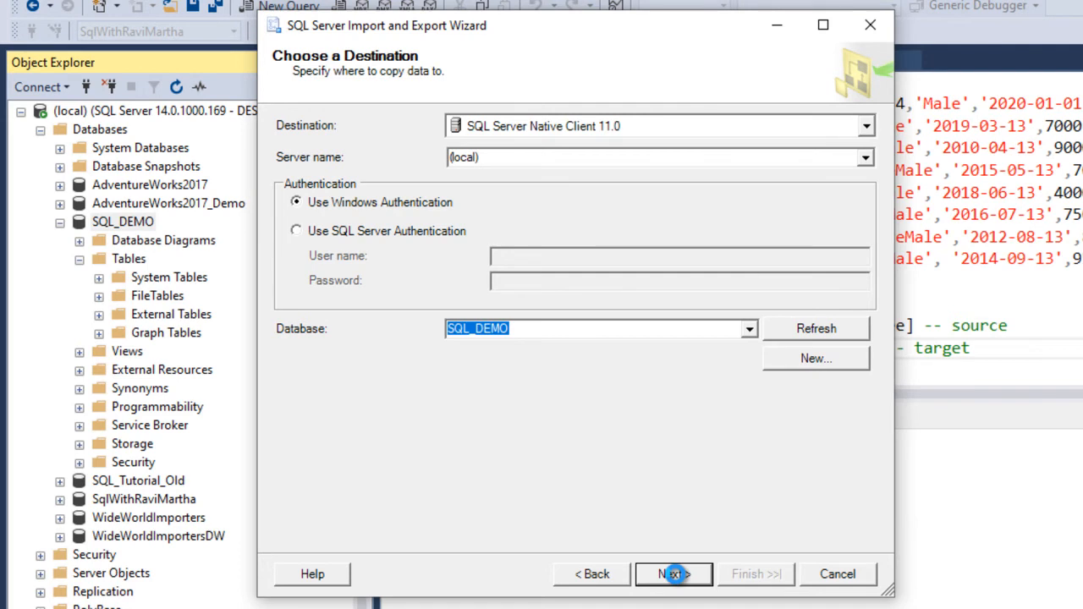
{"action": "left_click", "coordinate": [674, 575]}
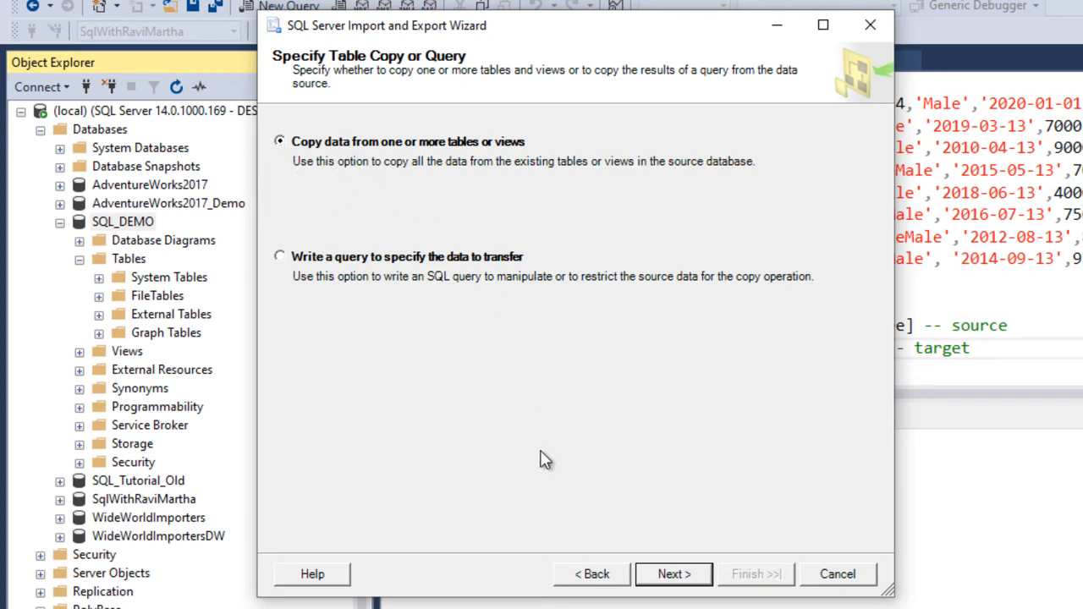
{"action": "left_click", "coordinate": [674, 575]}
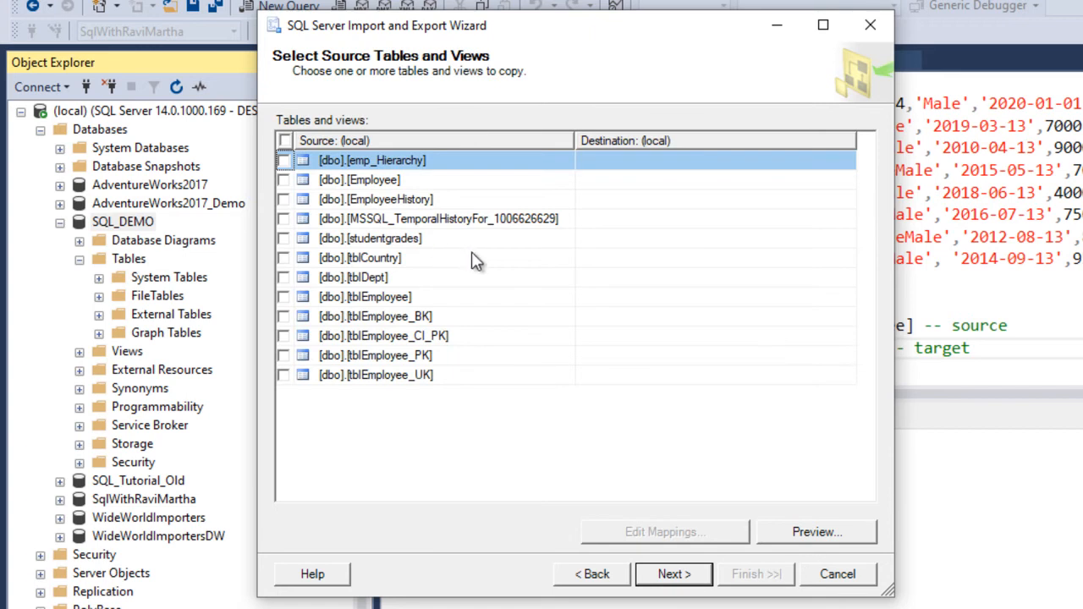
Include the source table tblEmployee in the import and name its destination table [dbo].[tblEmployee_Copy].
{"action": "left_click", "coordinate": [285, 300]}
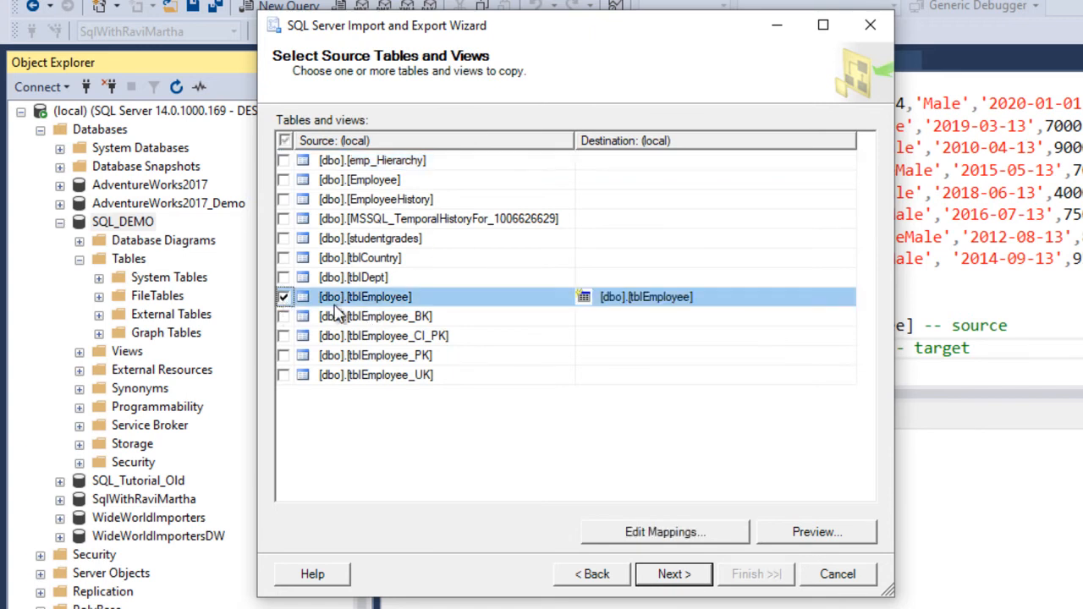
{"action": "left_click", "coordinate": [688, 293]}
{"action": "left_click", "coordinate": [687, 296]}
{"action": "type", "text": "_Copy"}
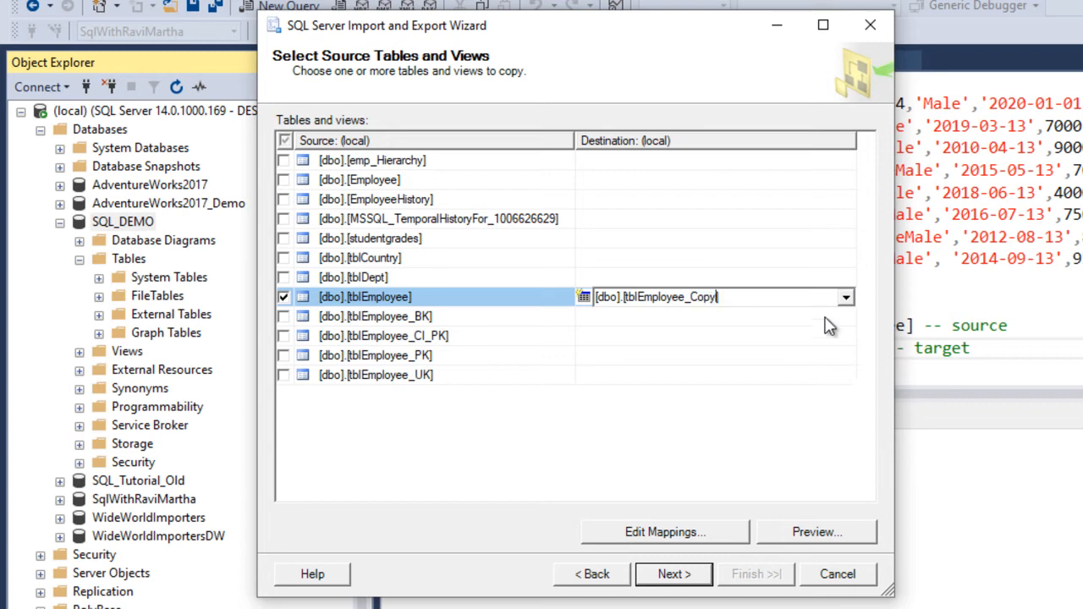
{"action": "left_click", "coordinate": [673, 431]}
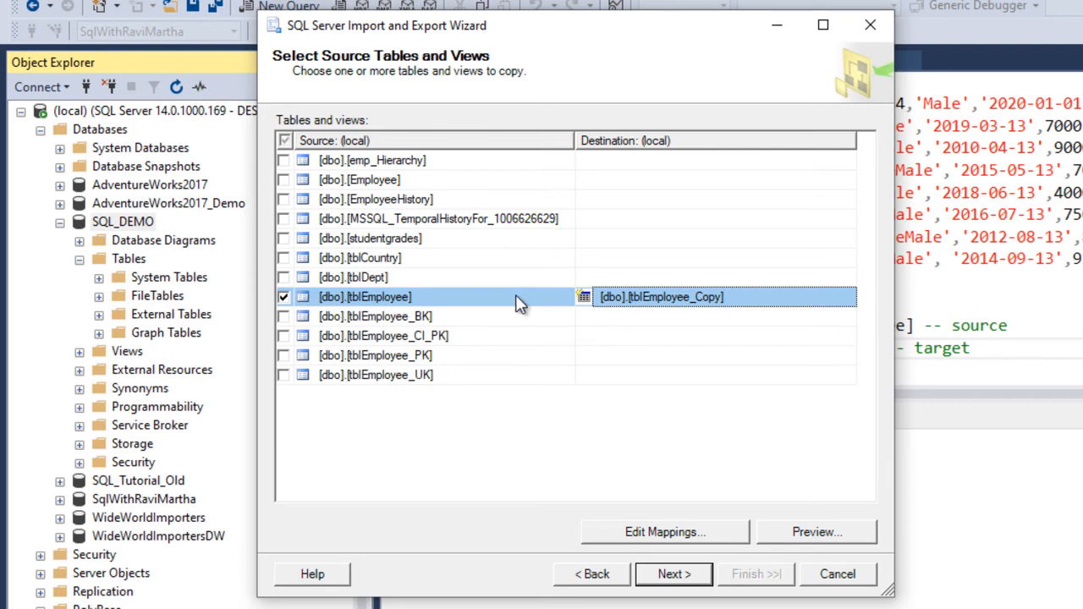
Include the source table tblDept in the import and name its destination table [dbo].[tblDept_Copy].
{"action": "left_click", "coordinate": [284, 277]}
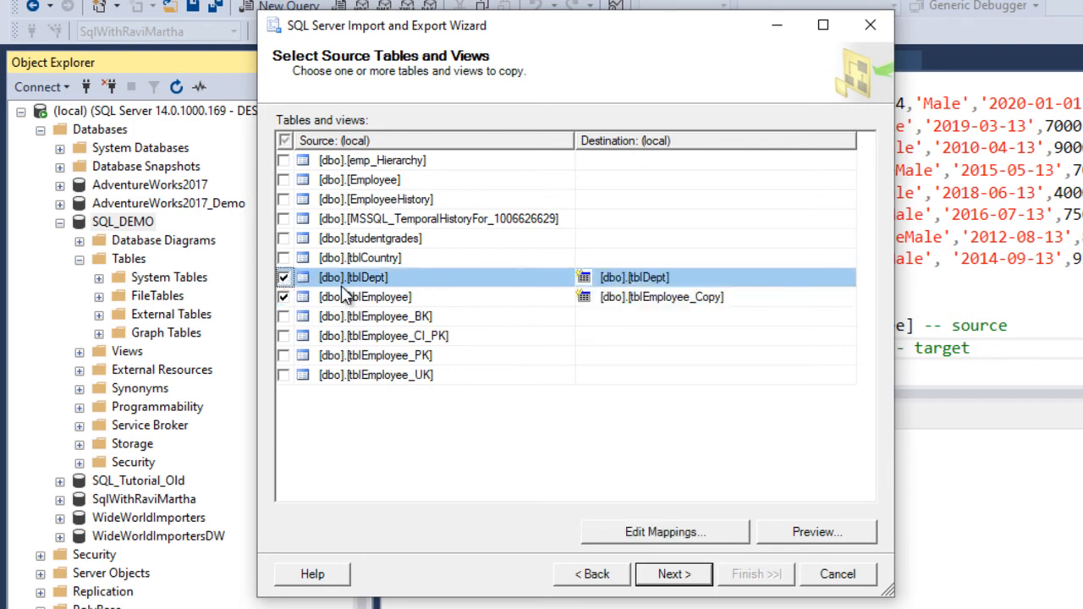
{"action": "left_click", "coordinate": [654, 277]}
{"action": "left_click", "coordinate": [663, 277]}
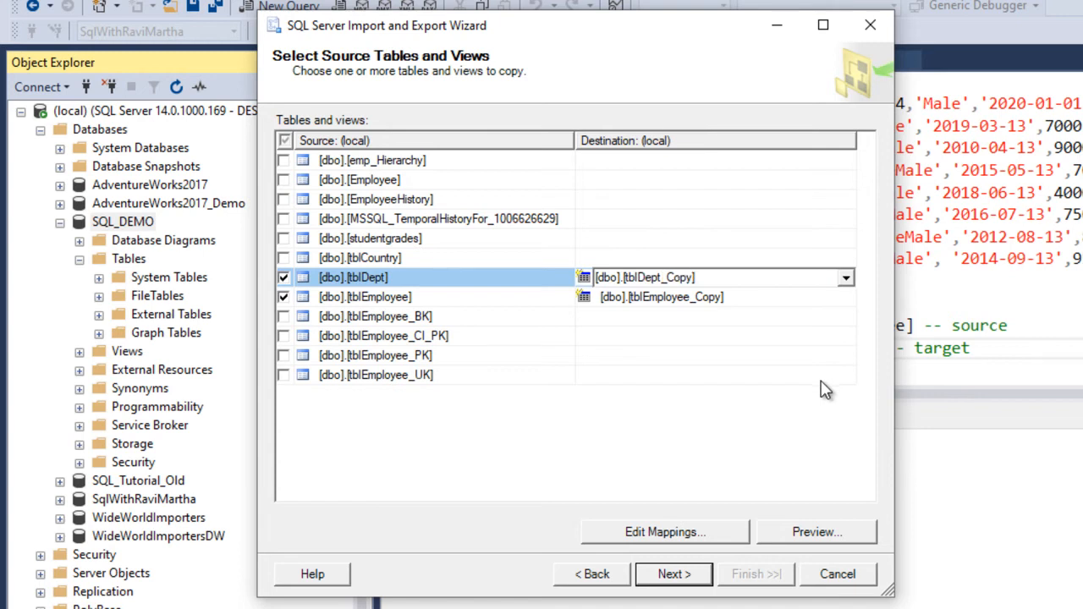
{"action": "type", "text": "_Copy"}
{"action": "key", "text": "Return"}
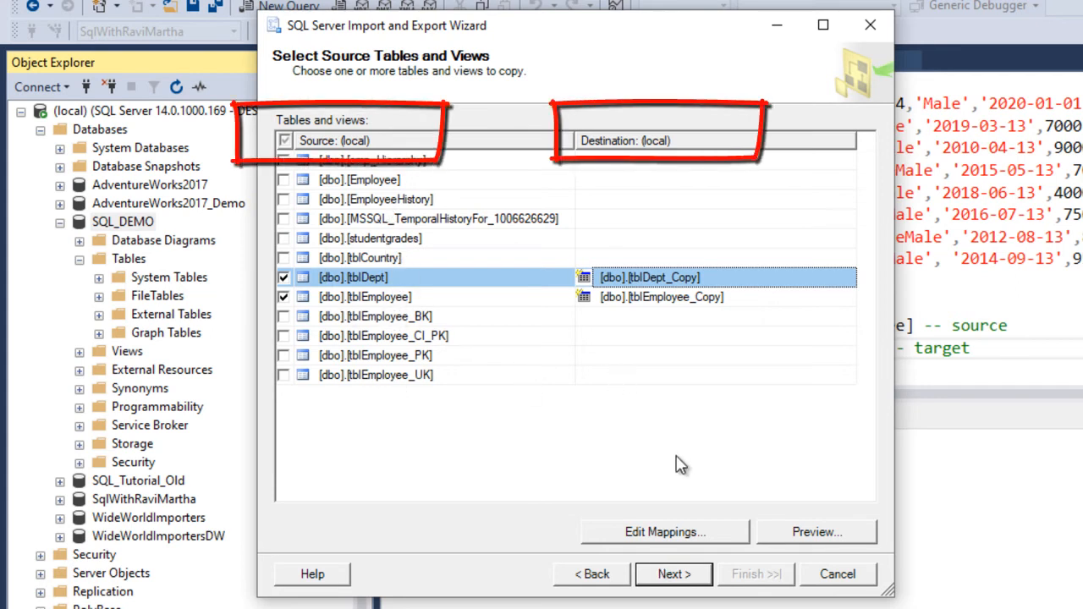
Review the column mappings for tblDept and preview its source data.
{"action": "left_click", "coordinate": [664, 531]}
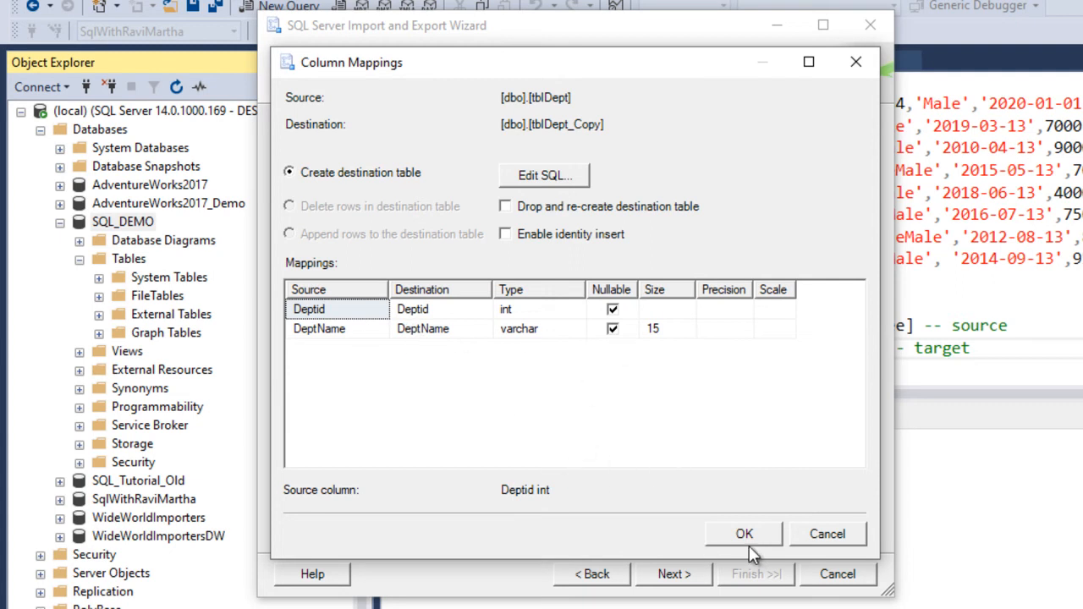
{"action": "left_click", "coordinate": [797, 534]}
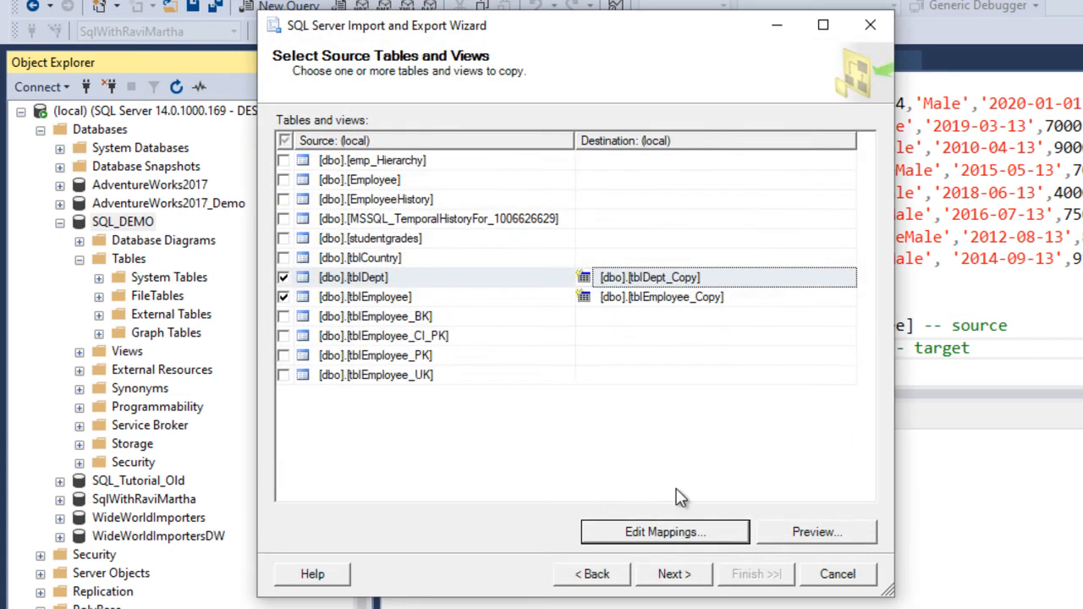
{"action": "left_click", "coordinate": [811, 536]}
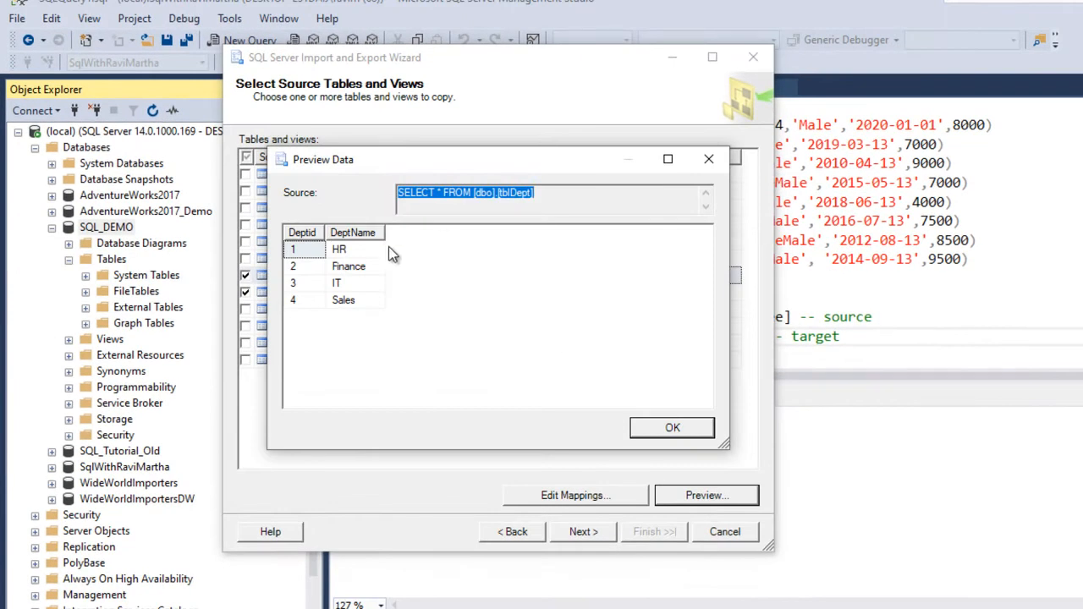
{"action": "left_click_drag", "start_coordinate": [493, 163], "coordinate": [905, 179]}
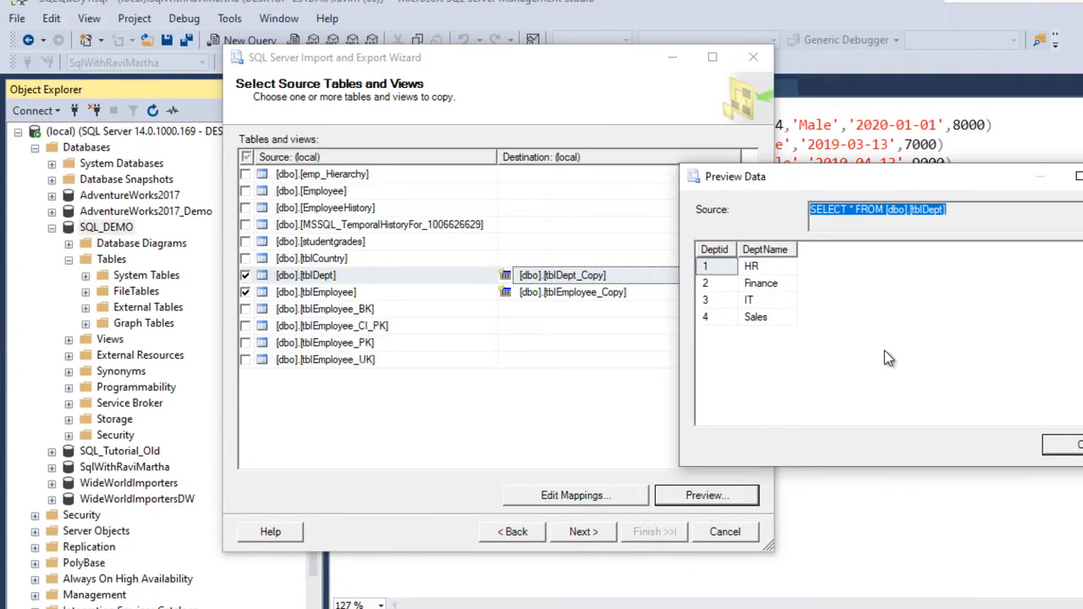
{"action": "left_click", "coordinate": [1056, 446]}
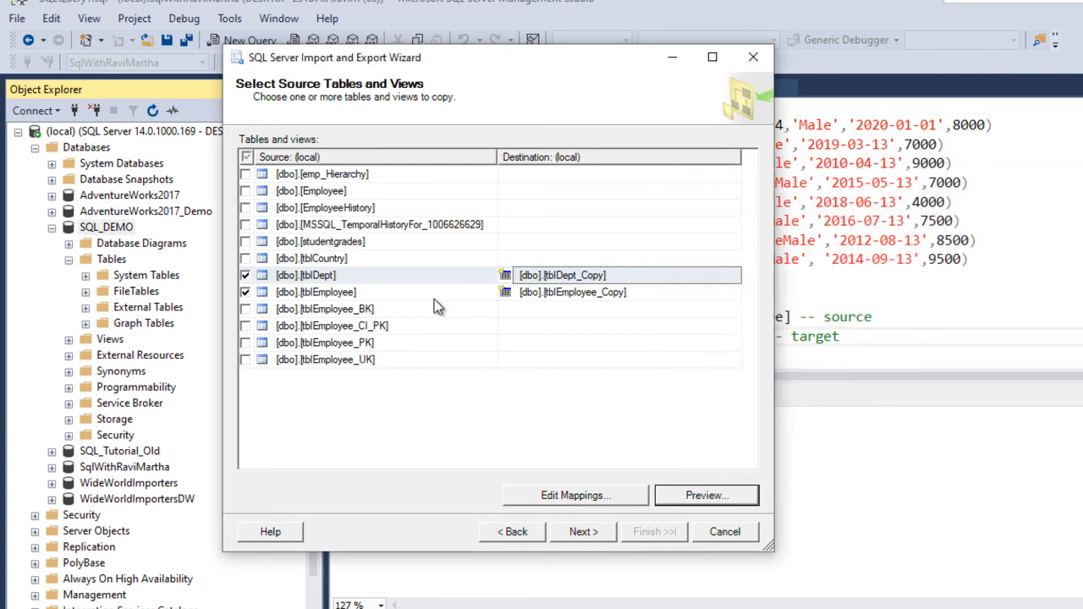
Preview the source data of tblEmployee.
{"action": "left_click", "coordinate": [439, 296]}
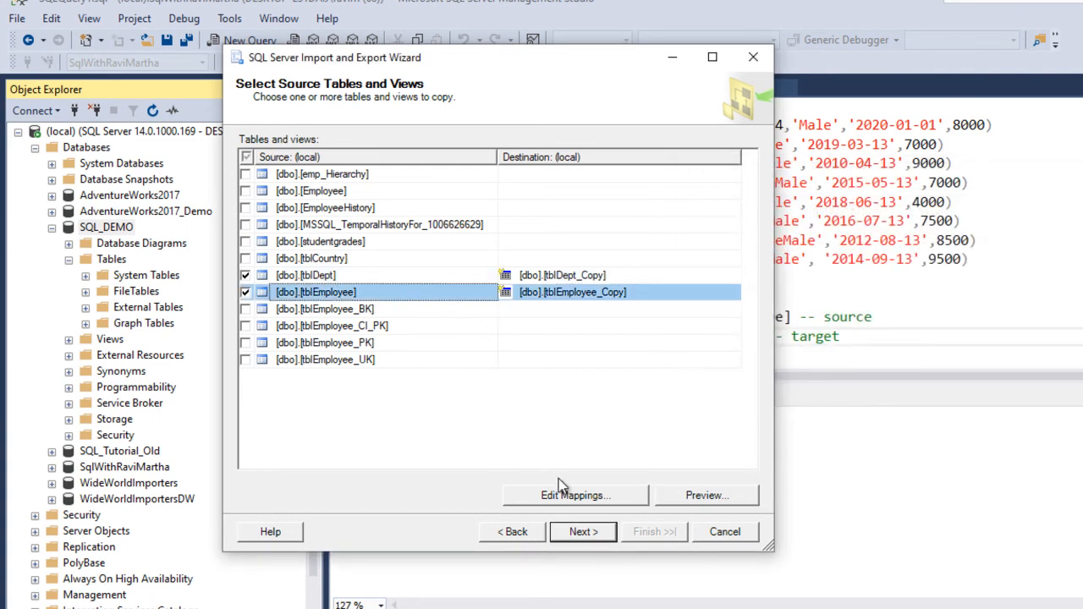
{"action": "left_click", "coordinate": [678, 499]}
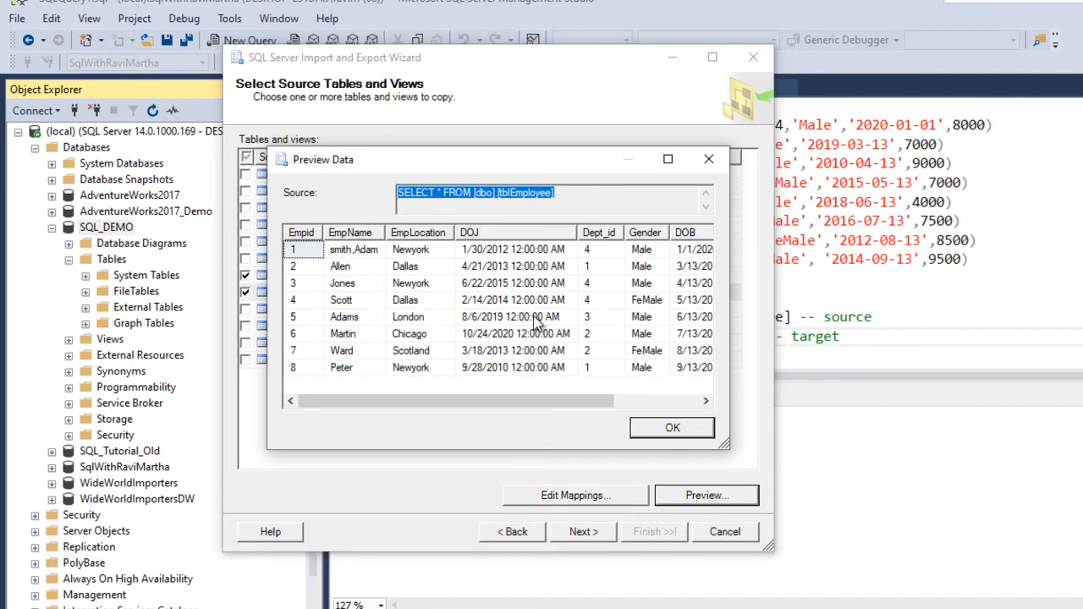
{"action": "left_click", "coordinate": [708, 161]}
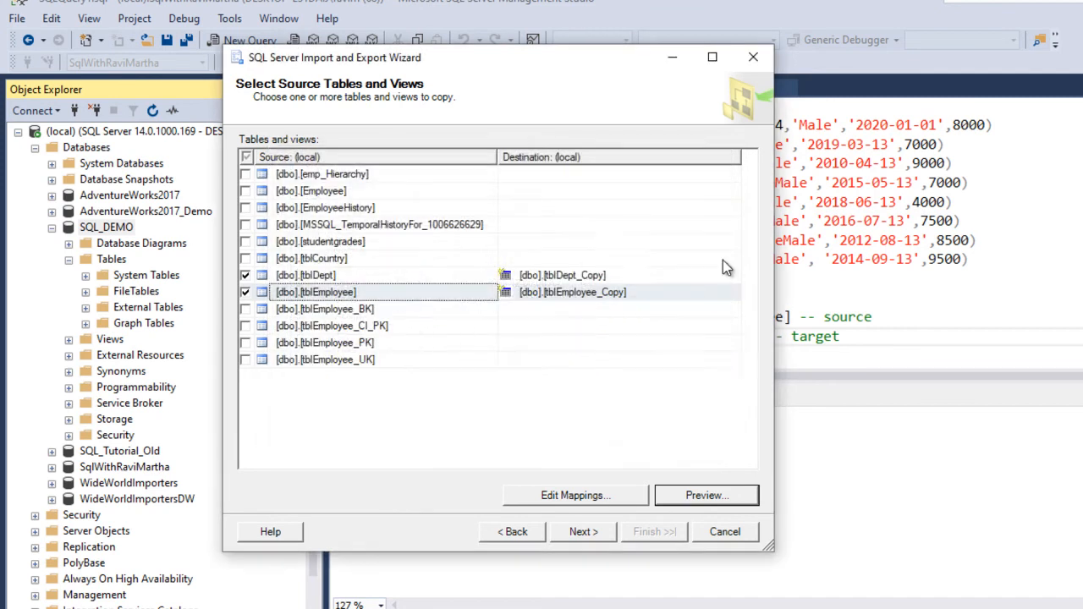
Set the package to run immediately without saving an SSIS package, and finish the wizard to run the import.
{"action": "left_click", "coordinate": [579, 532]}
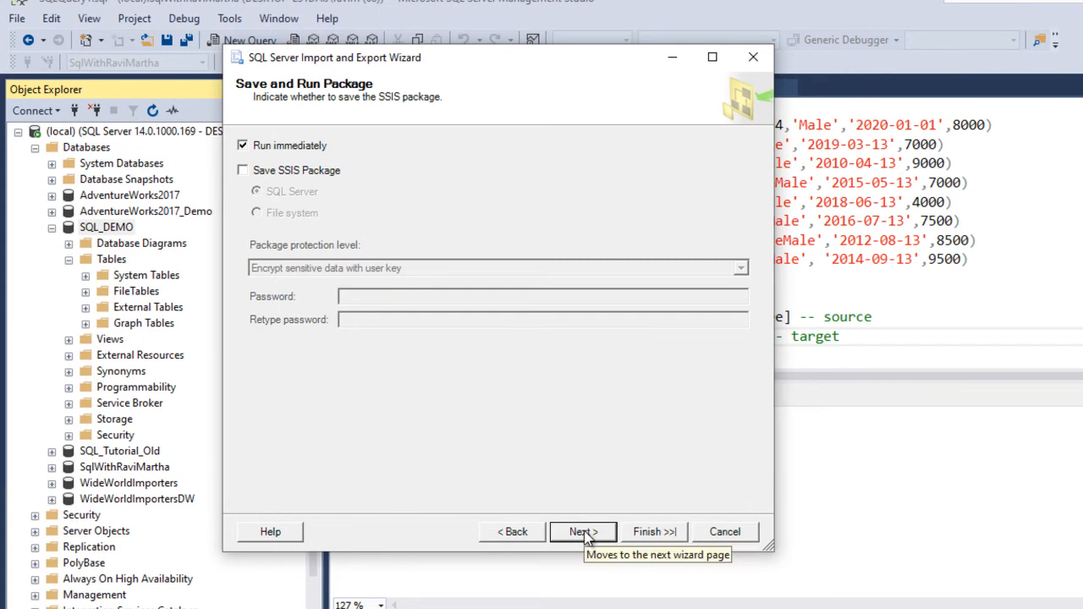
{"action": "left_click", "coordinate": [583, 532]}
{"action": "left_click", "coordinate": [531, 531]}
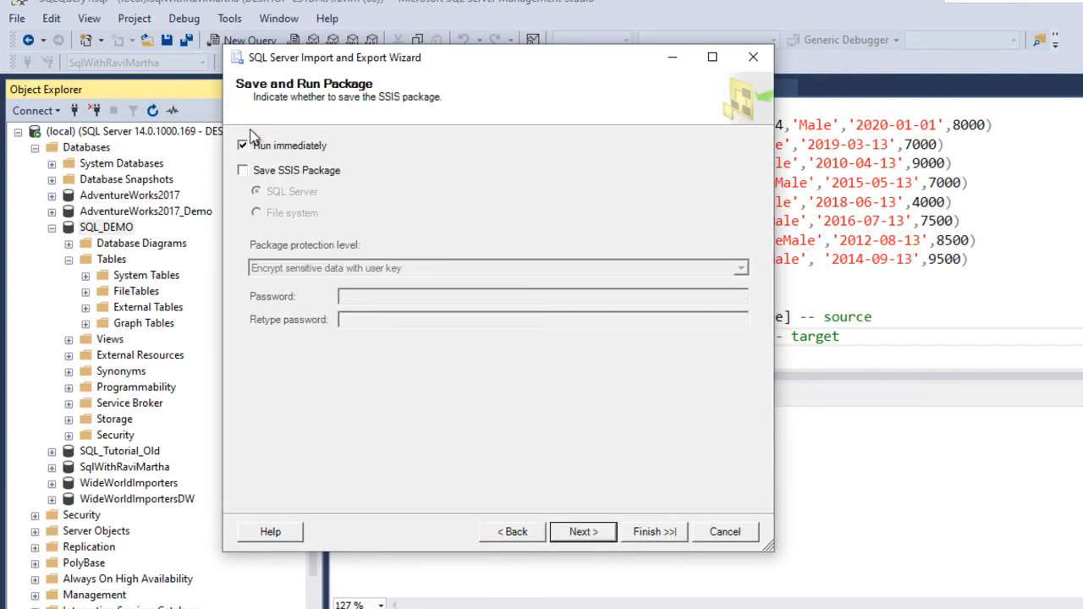
{"action": "left_click", "coordinate": [242, 171]}
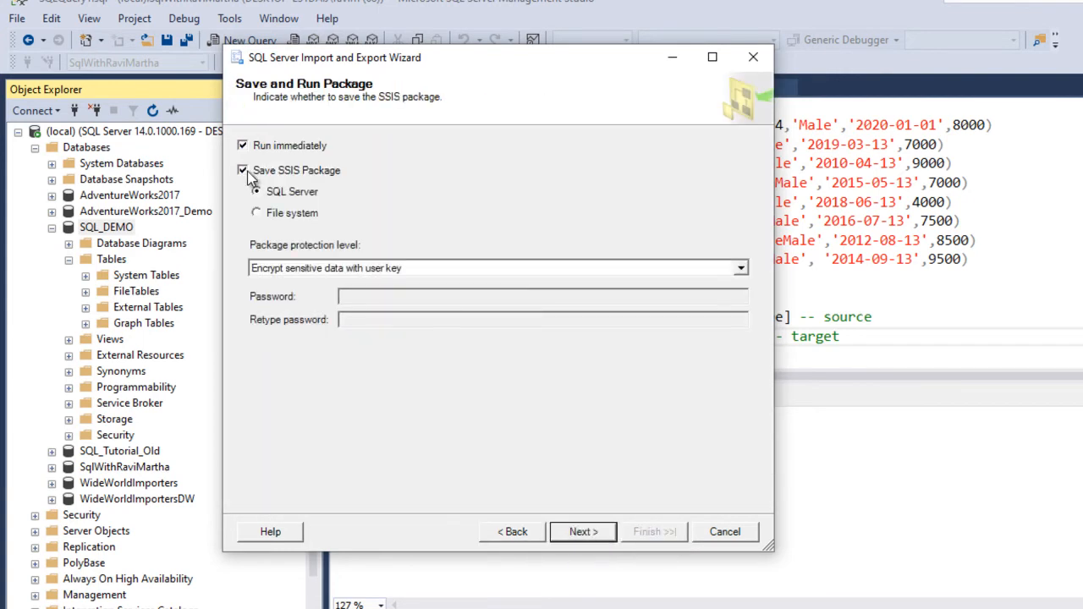
{"action": "left_click", "coordinate": [244, 171]}
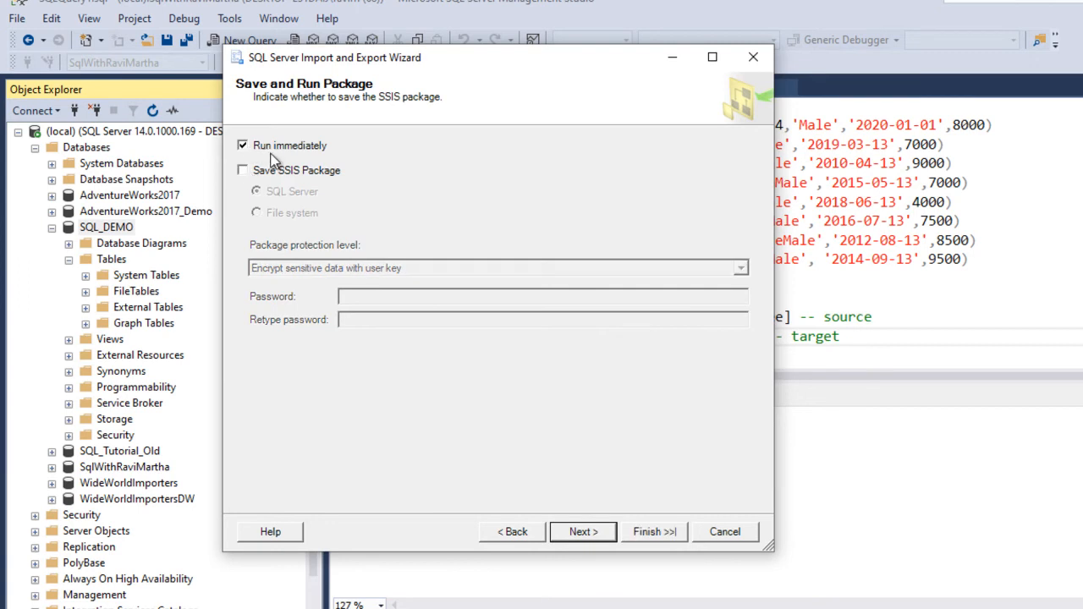
{"action": "left_click", "coordinate": [579, 532]}
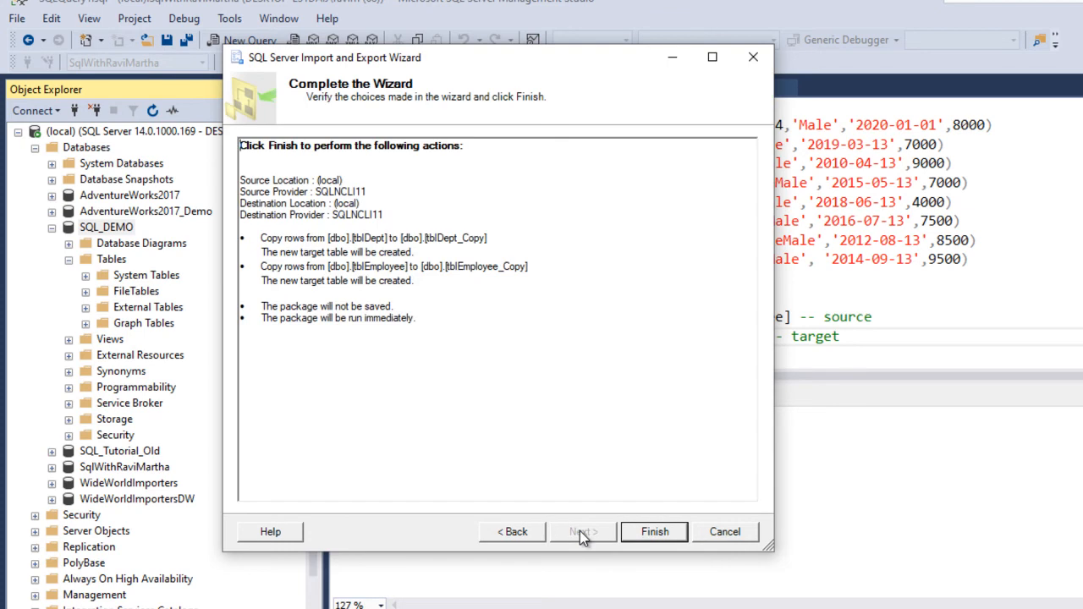
{"action": "left_click", "coordinate": [648, 535]}
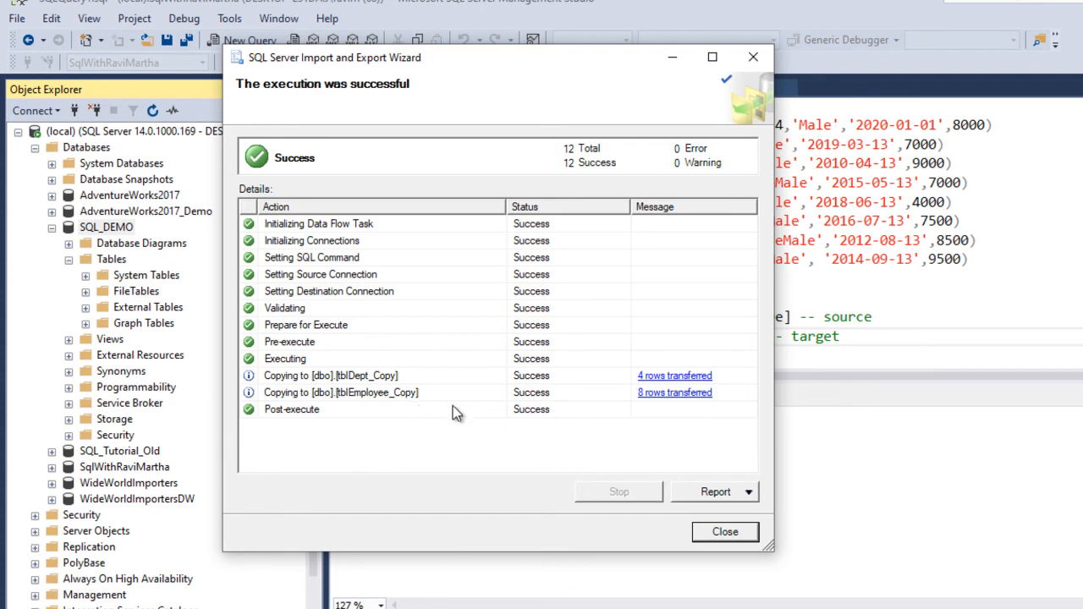
Check which report options are offered for the import run and close the wizard.
{"action": "left_click", "coordinate": [748, 492]}
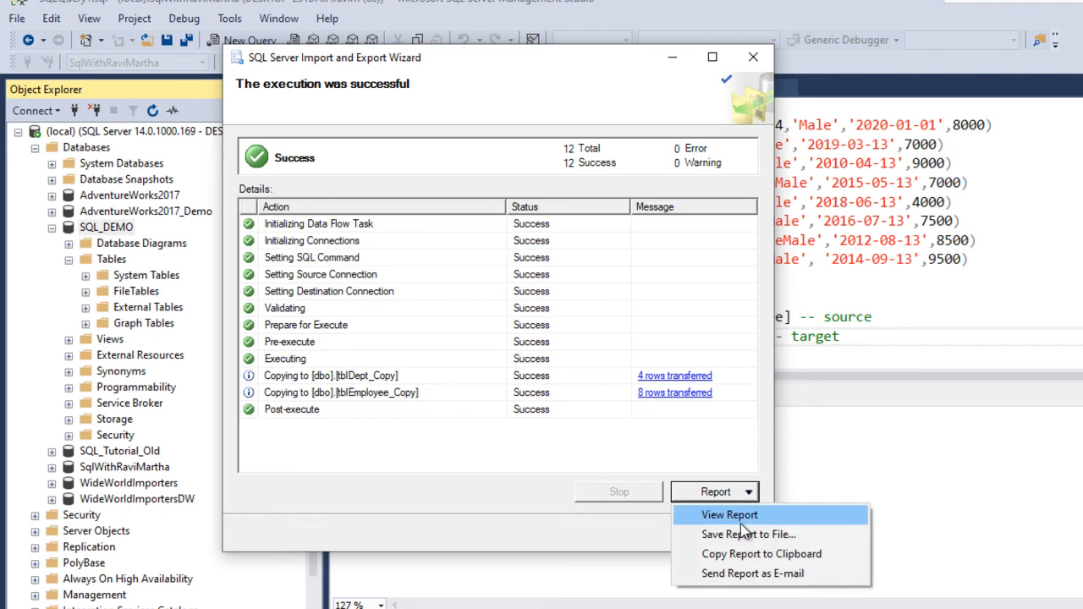
{"action": "left_click", "coordinate": [615, 529]}
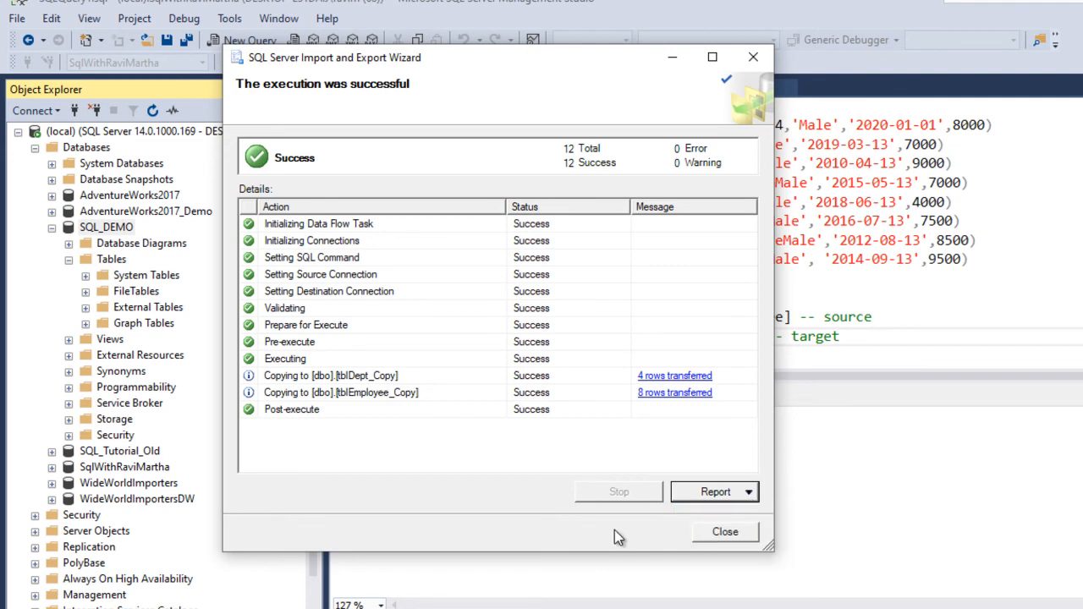
{"action": "left_click", "coordinate": [725, 532]}
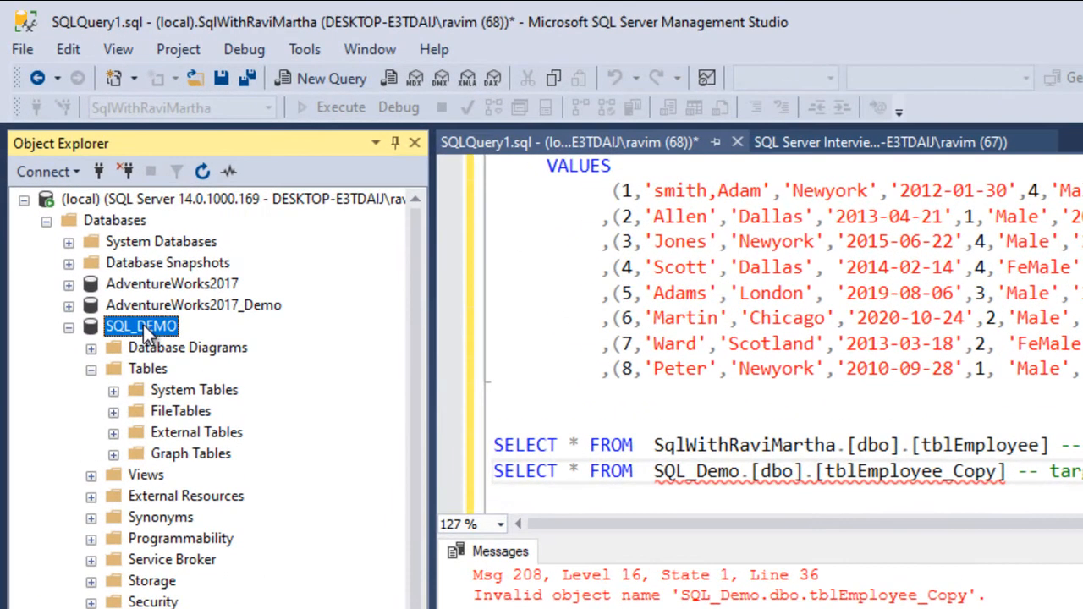
Refresh the Tables folder of SQL_DEMO and locate the imported tables dbo.tblDept_Copy and dbo.tblEmployee_Copy.
{"action": "right_click", "coordinate": [134, 299]}
{"action": "right_click", "coordinate": [138, 369]}
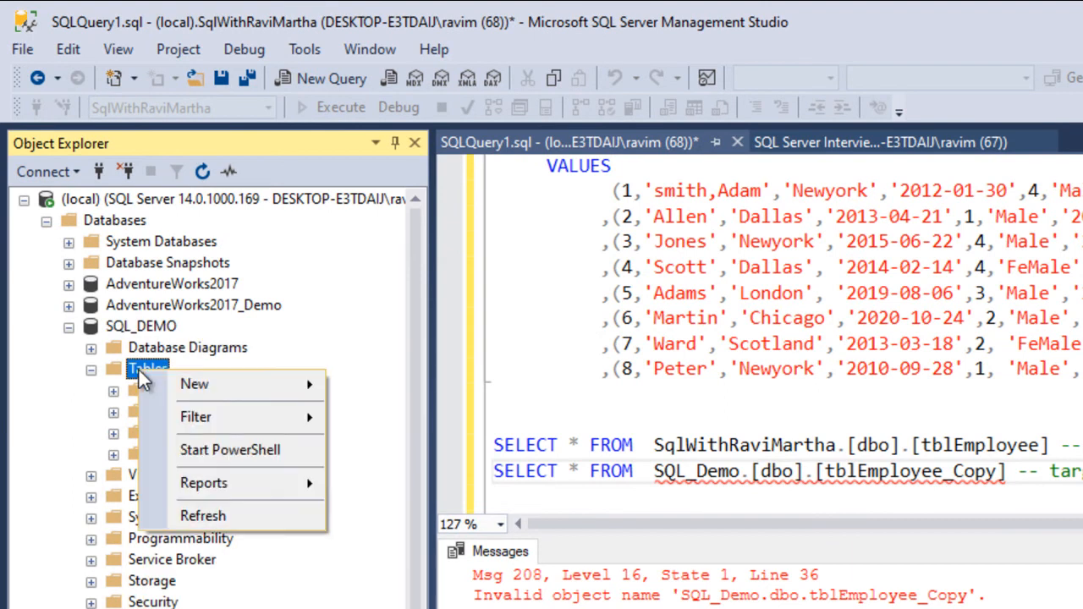
{"action": "left_click", "coordinate": [203, 521]}
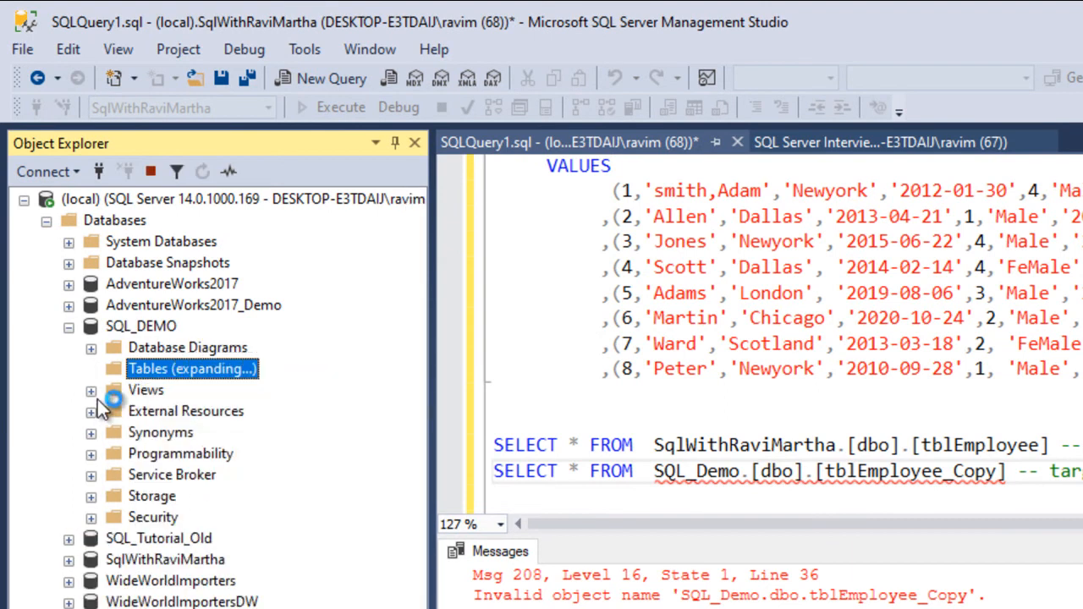
{"action": "left_click", "coordinate": [207, 475]}
{"action": "left_click", "coordinate": [224, 495]}
{"action": "left_click", "coordinate": [212, 460]}
{"action": "left_click", "coordinate": [212, 478]}
{"action": "left_click", "coordinate": [211, 494]}
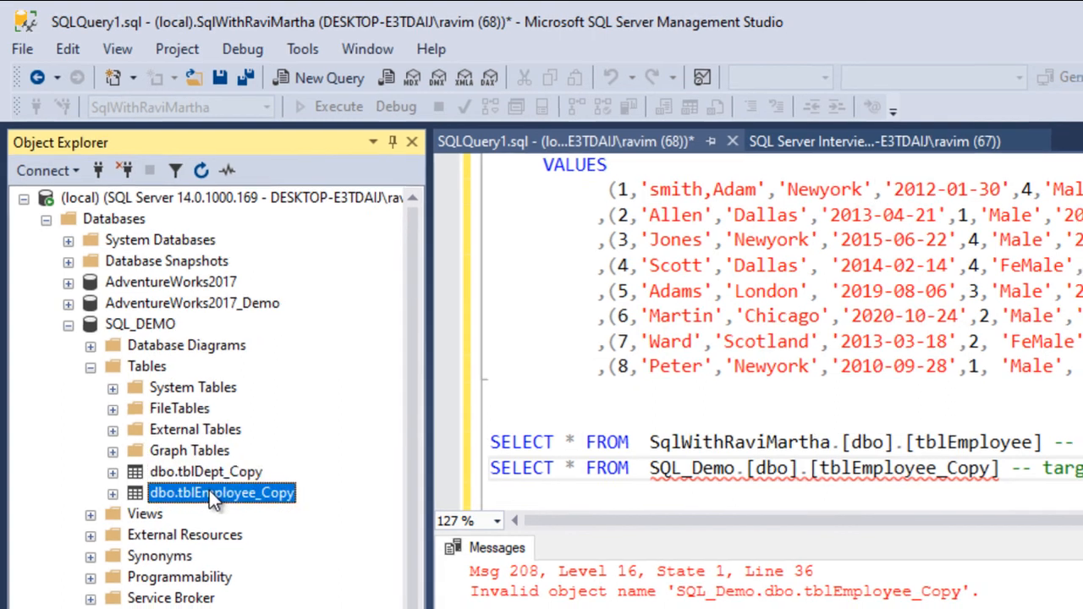
Run only the SELECT query on the source table SqlWithRaviMartha.[dbo].[tblEmployee] and check its rows.
{"action": "left_click_drag", "start_coordinate": [788, 299], "coordinate": [331, 299]}
{"action": "left_click", "coordinate": [209, 74]}
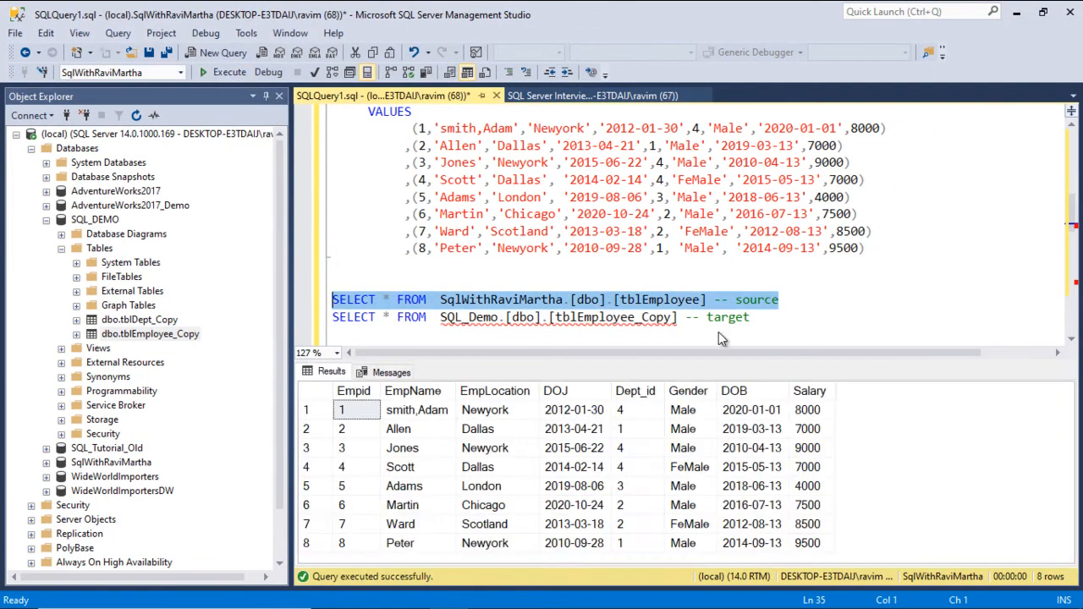
{"action": "left_click", "coordinate": [736, 474]}
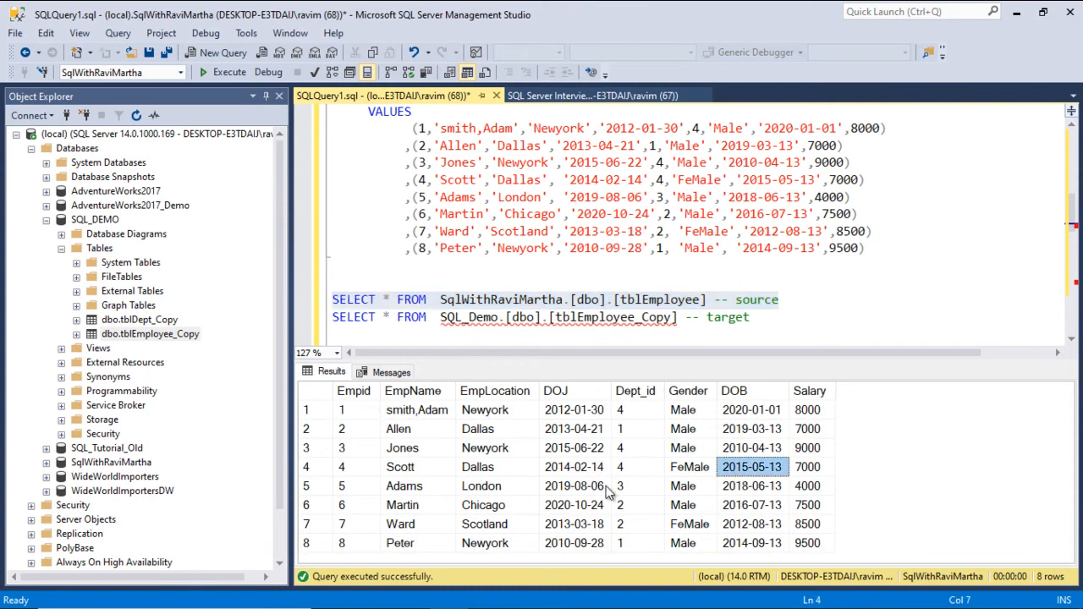
Run only the SELECT query on the target table SQL_Demo.[dbo].[tblEmployee_Copy] and check its rows.
{"action": "left_click_drag", "start_coordinate": [764, 328], "coordinate": [301, 328]}
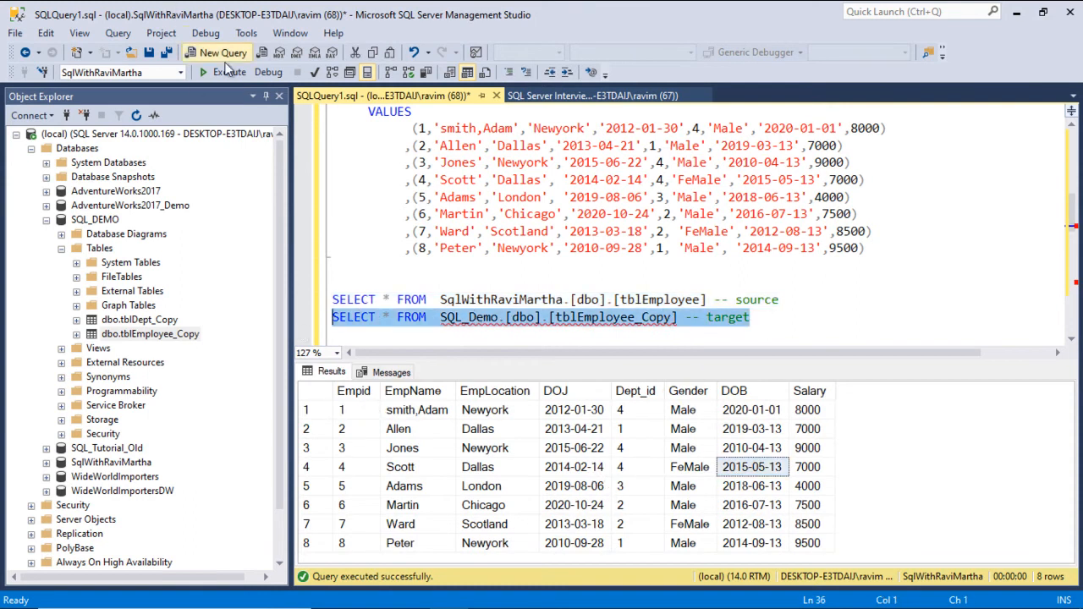
{"action": "left_click", "coordinate": [225, 73]}
{"action": "left_click", "coordinate": [639, 490]}
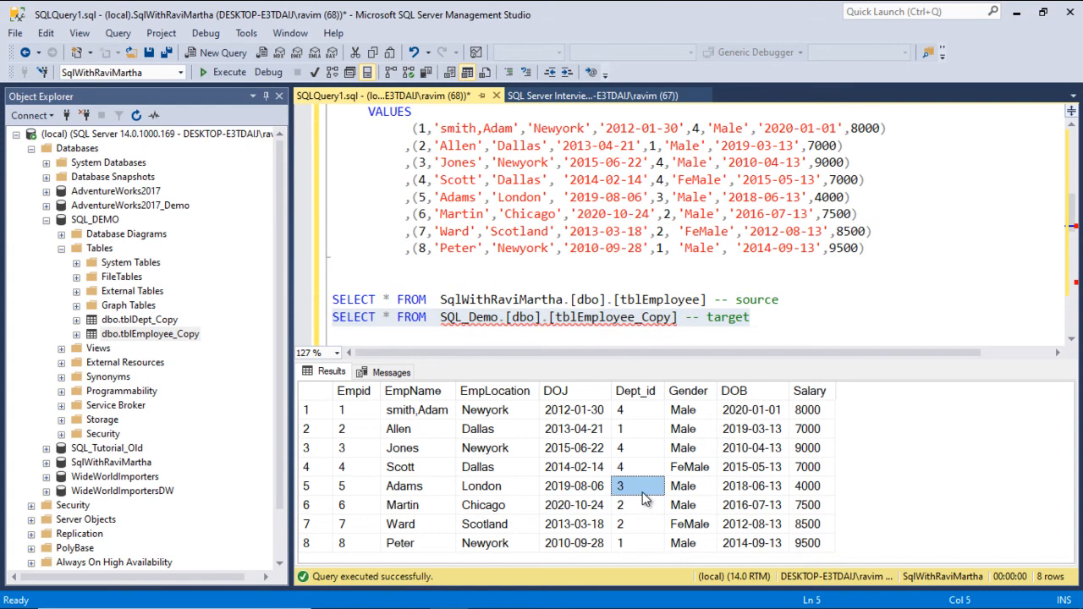
Examine the tblEmployee query further down the script that derives gender codes with CASE and filters on salary.
{"action": "left_click", "coordinate": [780, 316]}
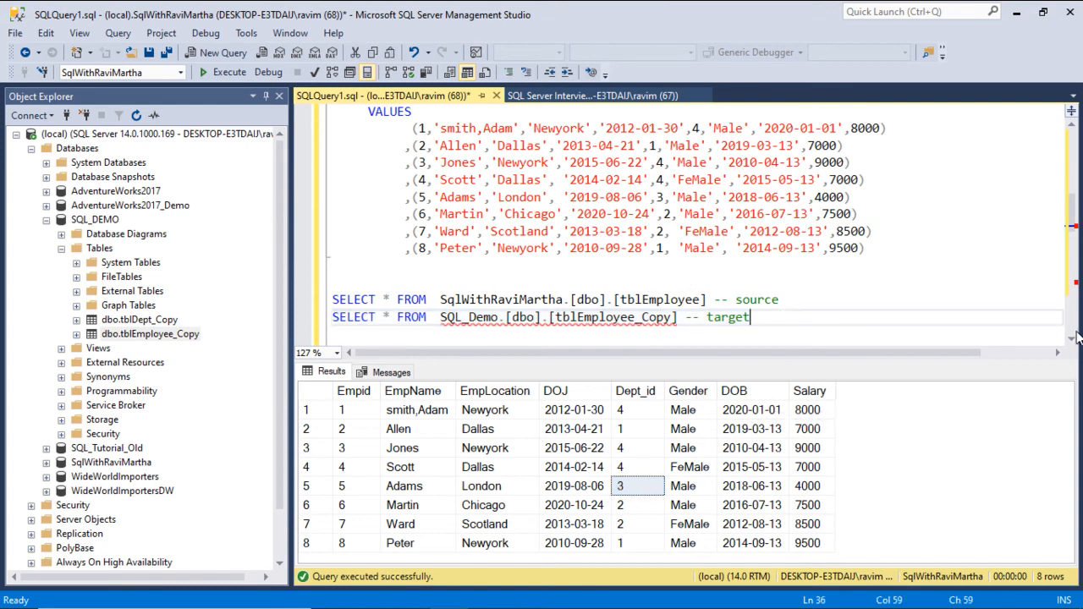
{"action": "left_click", "coordinate": [1073, 339]}
{"action": "left_click", "coordinate": [1072, 339]}
{"action": "left_click", "coordinate": [1072, 339]}
{"action": "left_click", "coordinate": [1073, 339]}
{"action": "left_click", "coordinate": [1073, 339]}
{"action": "left_click", "coordinate": [1073, 340]}
{"action": "left_click", "coordinate": [1073, 339]}
{"action": "left_click", "coordinate": [1073, 339]}
{"action": "left_click", "coordinate": [1073, 339]}
{"action": "left_click", "coordinate": [1072, 339]}
{"action": "left_click", "coordinate": [1072, 339]}
{"action": "left_click", "coordinate": [1072, 339]}
{"action": "left_click", "coordinate": [1073, 339]}
{"action": "left_click", "coordinate": [1073, 339]}
{"action": "left_click", "coordinate": [1073, 339]}
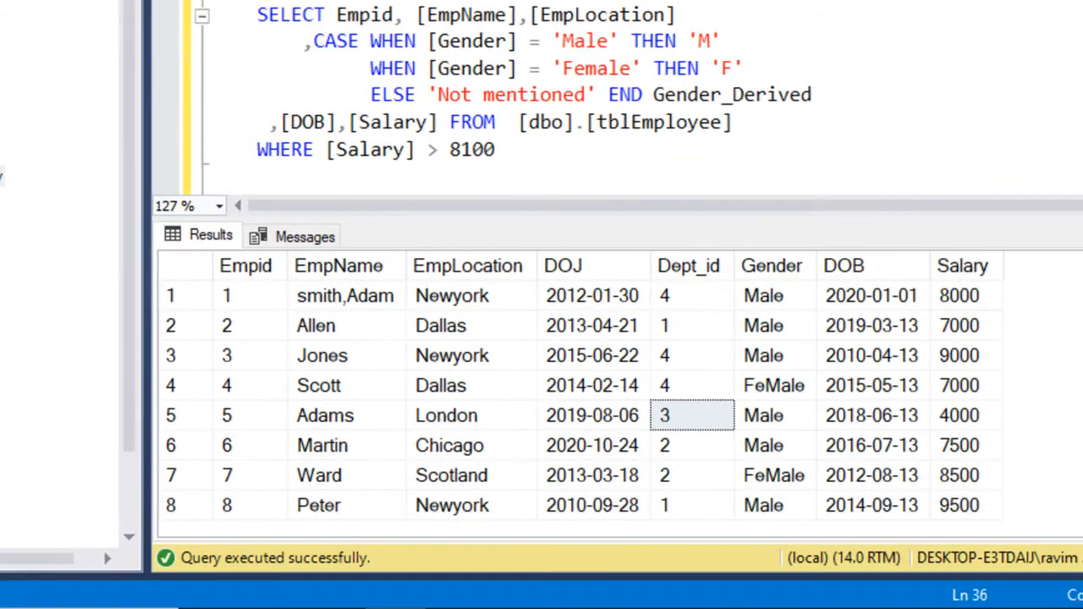
Compare the query's selected columns, gender CASE expression and Salary > 8100 filter with the columns of the tblEmployee results.
{"action": "left_click", "coordinate": [536, 150]}
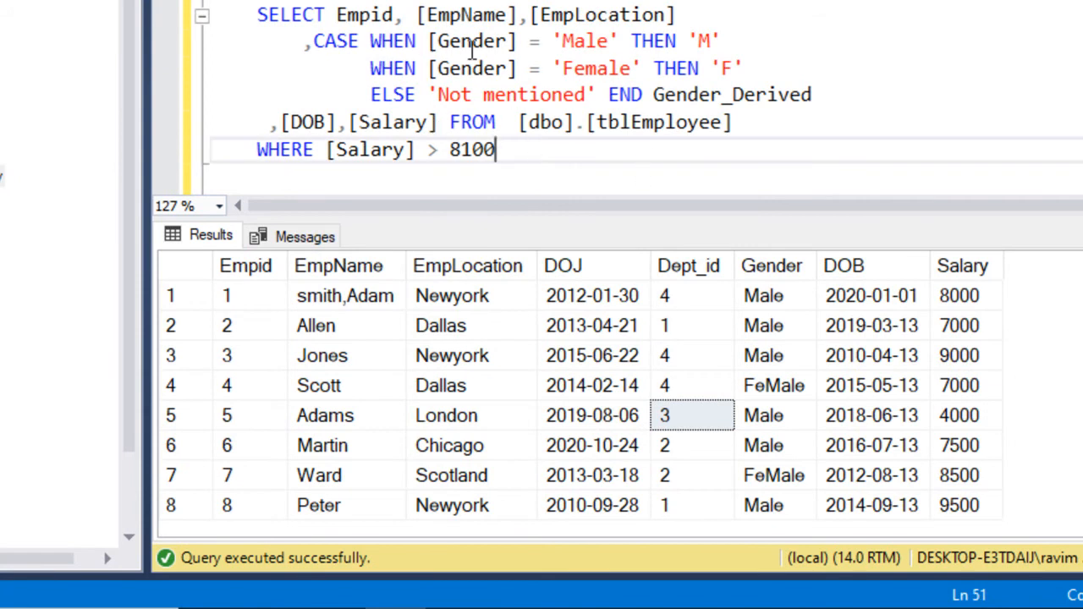
{"action": "left_click", "coordinate": [393, 17]}
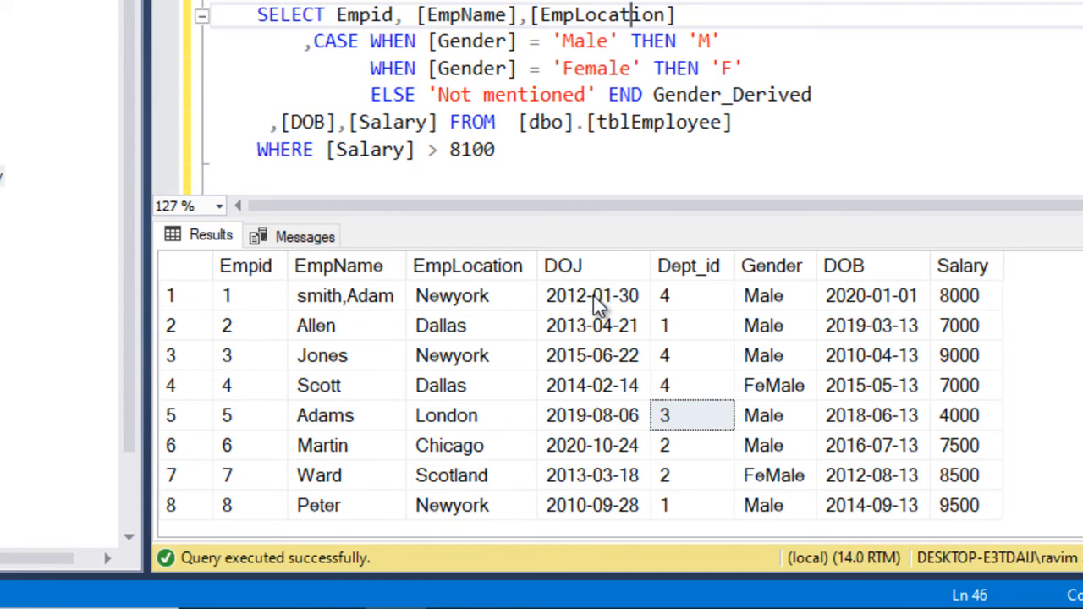
{"action": "left_click", "coordinate": [577, 265]}
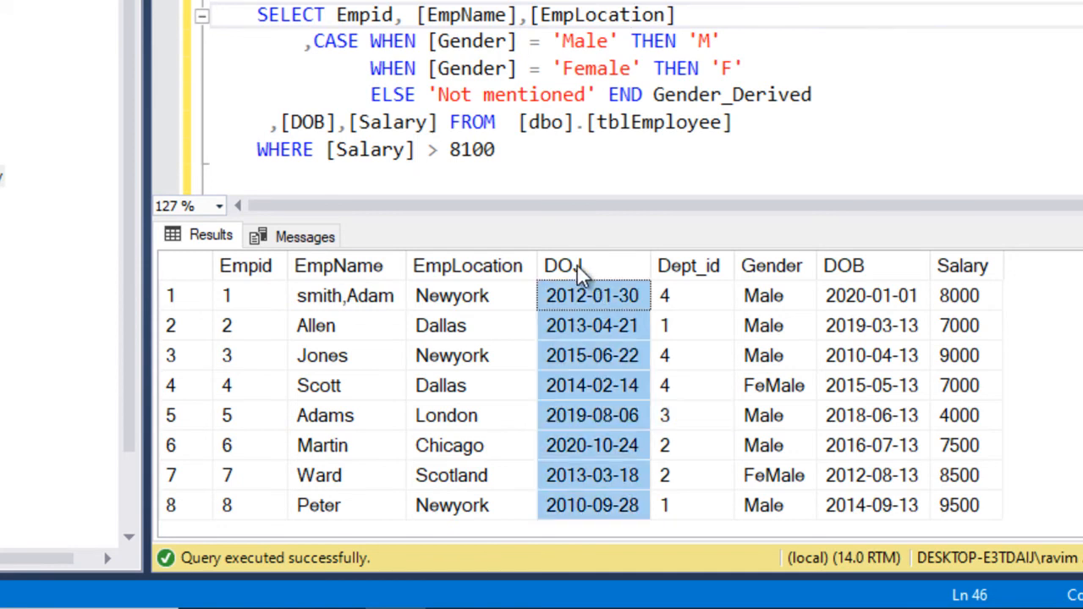
{"action": "left_click", "coordinate": [685, 271]}
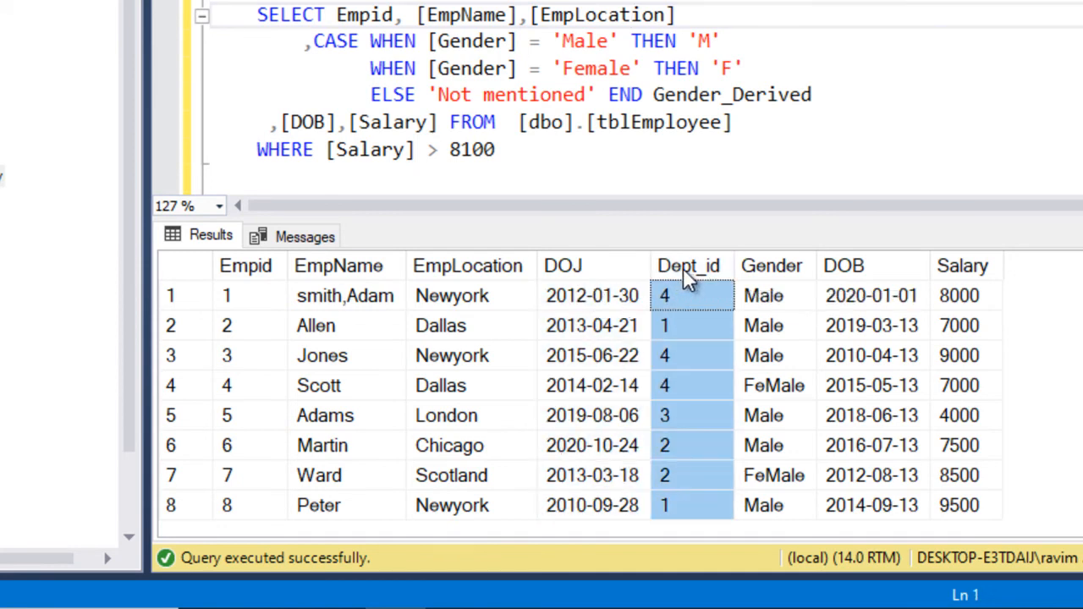
{"action": "left_click", "coordinate": [763, 269]}
{"action": "left_click", "coordinate": [505, 69]}
{"action": "left_click_drag", "start_coordinate": [321, 47], "coordinate": [812, 95]}
{"action": "left_click", "coordinate": [899, 295]}
{"action": "left_click_drag", "start_coordinate": [969, 298], "coordinate": [990, 480]}
{"action": "left_click_drag", "start_coordinate": [519, 162], "coordinate": [234, 151]}
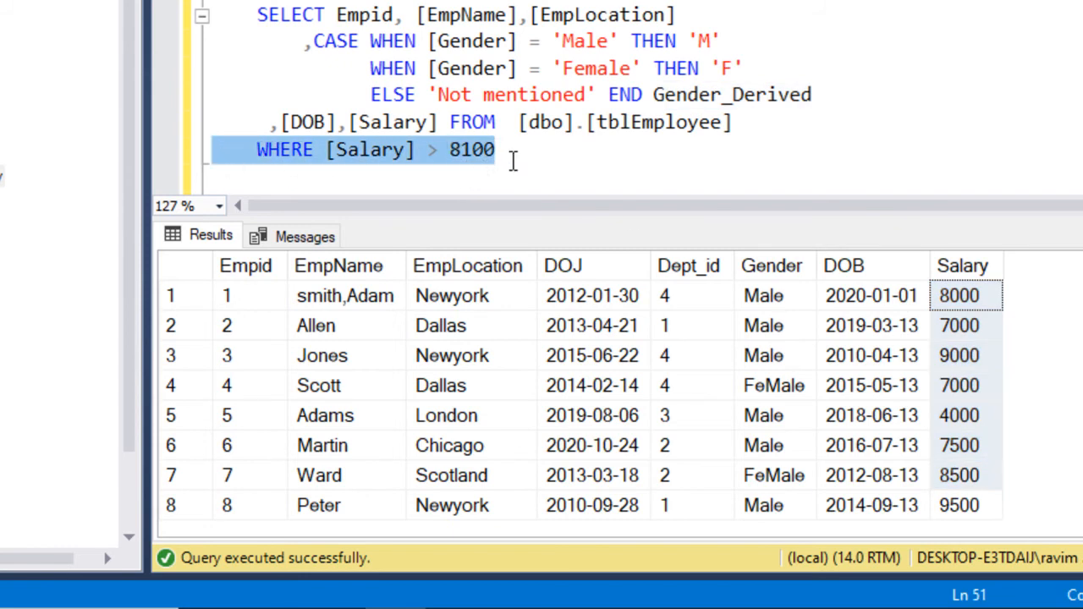
{"action": "left_click", "coordinate": [965, 411]}
{"action": "left_click_drag", "start_coordinate": [973, 301], "coordinate": [964, 567]}
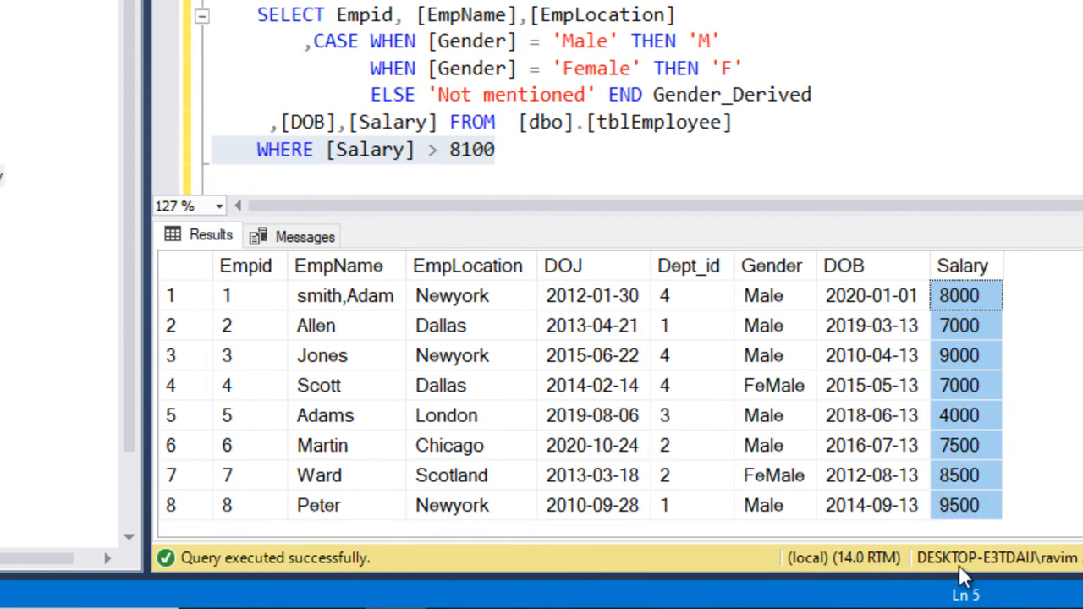
Run only the tblEmployee query with the Gender_Derived column and salary filter, and check its result rows.
{"action": "left_click_drag", "start_coordinate": [507, 158], "coordinate": [211, 15]}
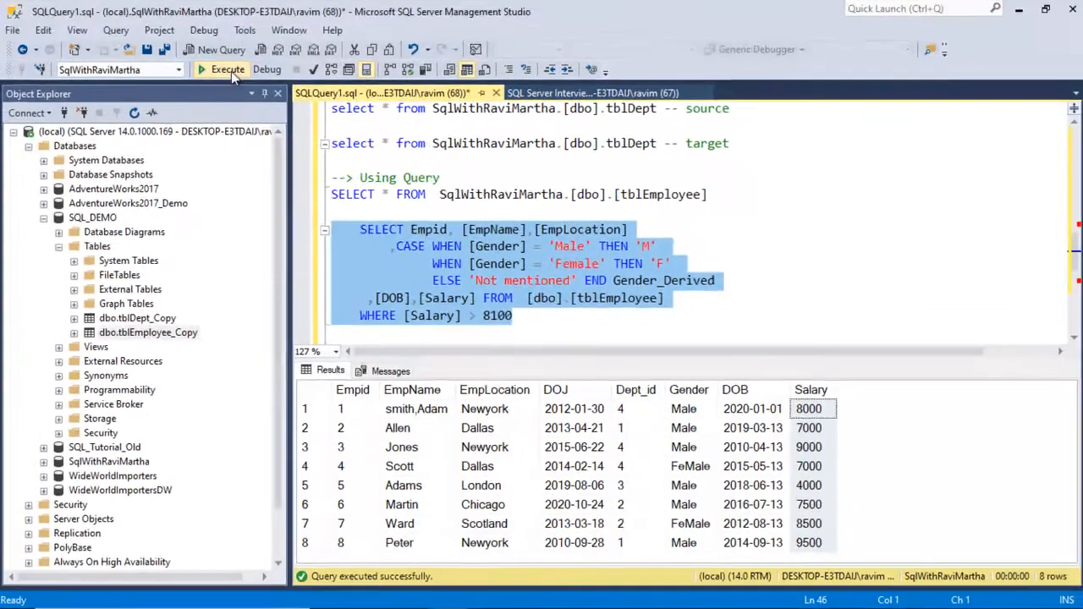
{"action": "left_click", "coordinate": [224, 72]}
{"action": "left_click", "coordinate": [545, 448]}
{"action": "left_click_drag", "start_coordinate": [353, 409], "coordinate": [729, 451]}
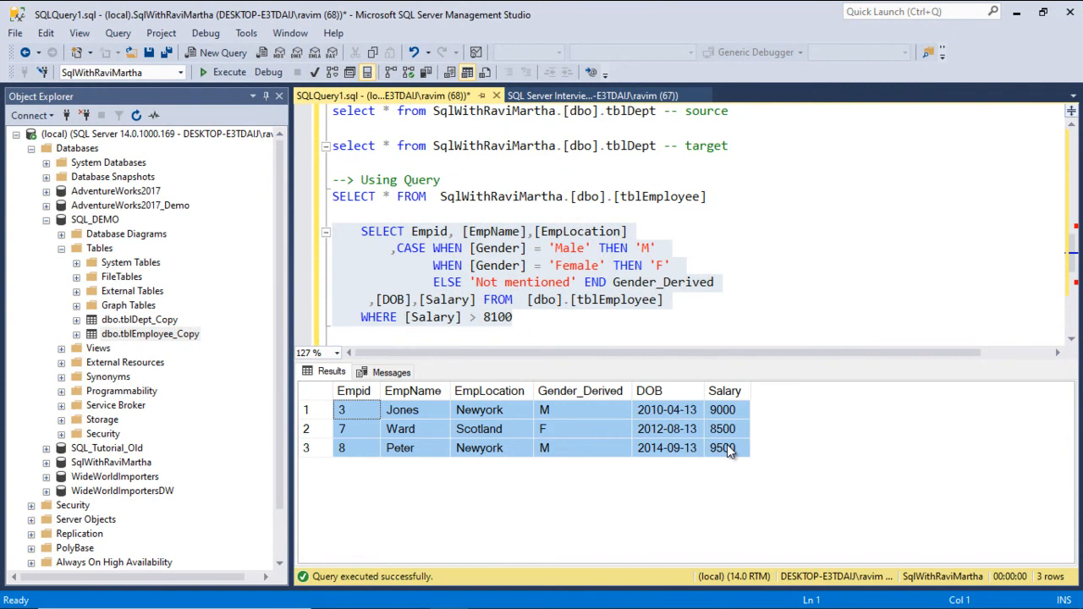
{"action": "left_click", "coordinate": [523, 314]}
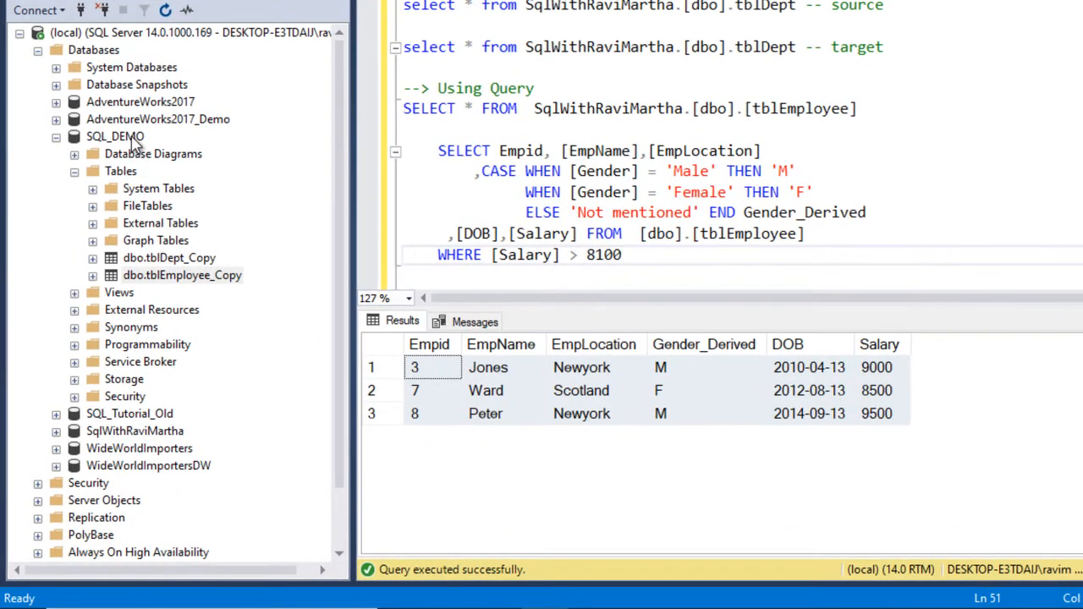
Start a data import into the SQL_DEMO database and choose SQL Server Native Client 11.0 as the data source.
{"action": "right_click", "coordinate": [131, 154]}
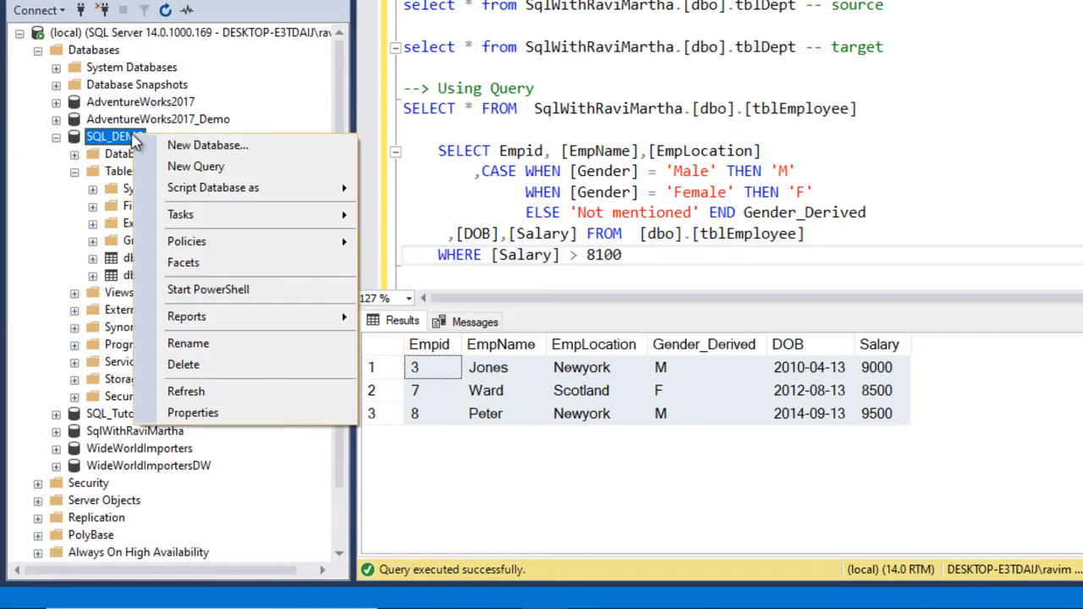
{"action": "mouse_move", "coordinate": [221, 216]}
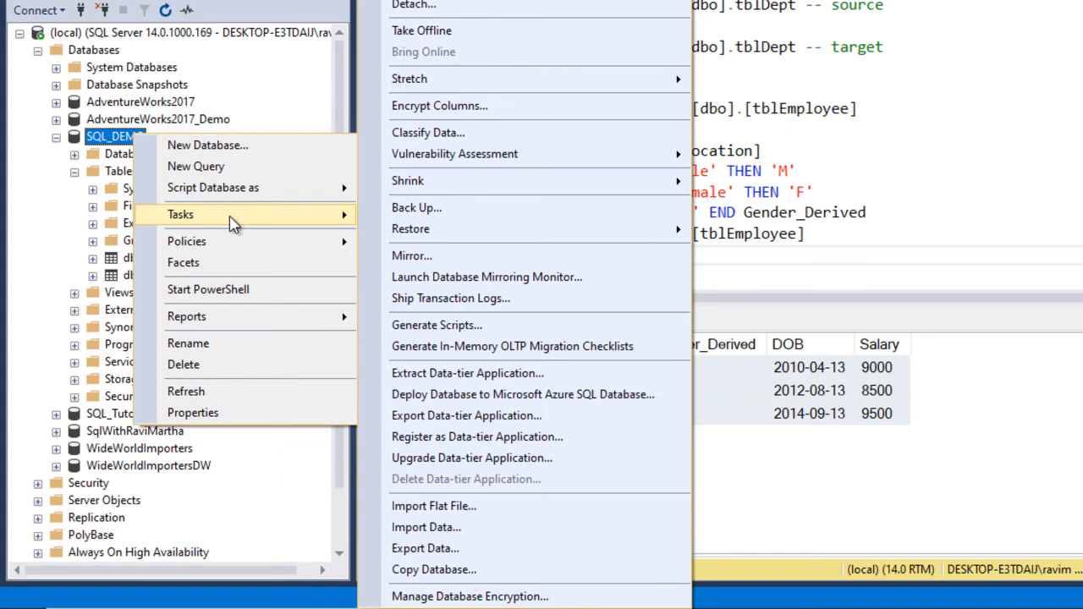
{"action": "left_click", "coordinate": [435, 531]}
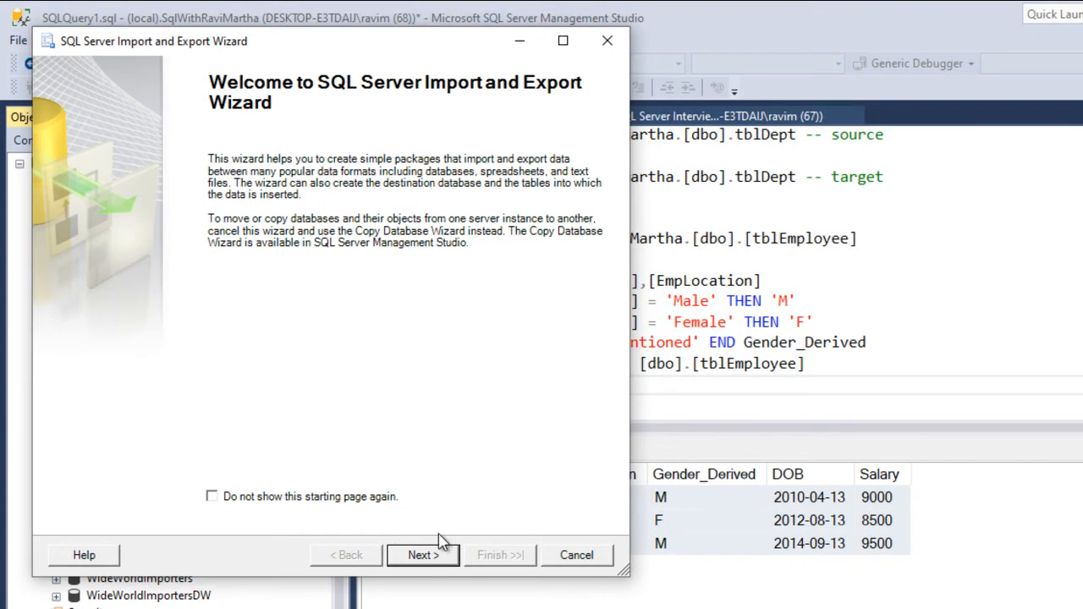
{"action": "left_click", "coordinate": [423, 555]}
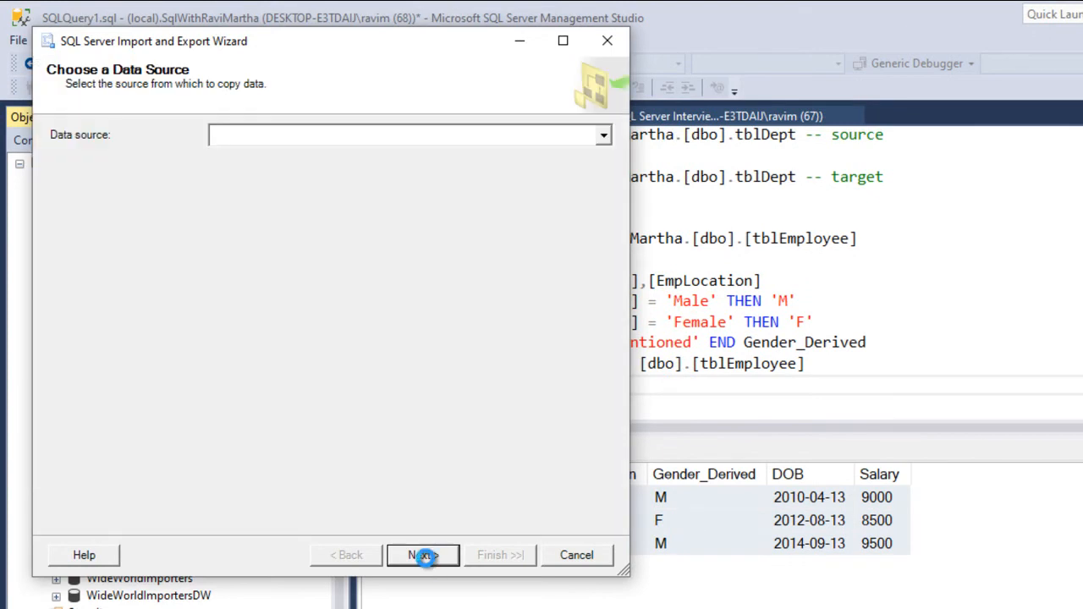
{"action": "left_click", "coordinate": [603, 137]}
{"action": "scroll", "coordinate": [519, 221], "scroll_direction": "down", "scroll_amount": 4}
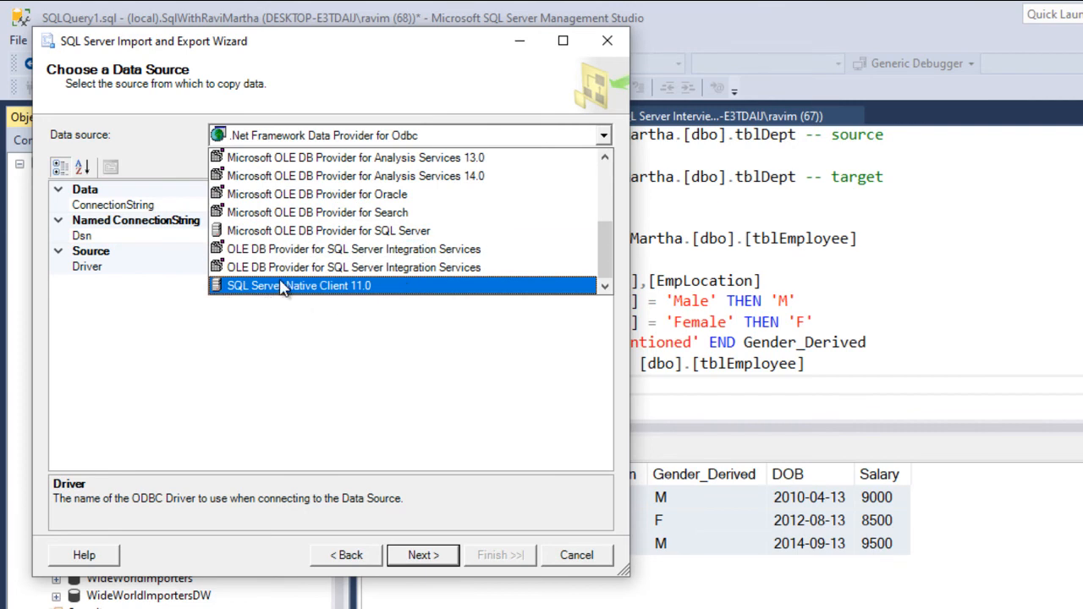
{"action": "left_click", "coordinate": [345, 286]}
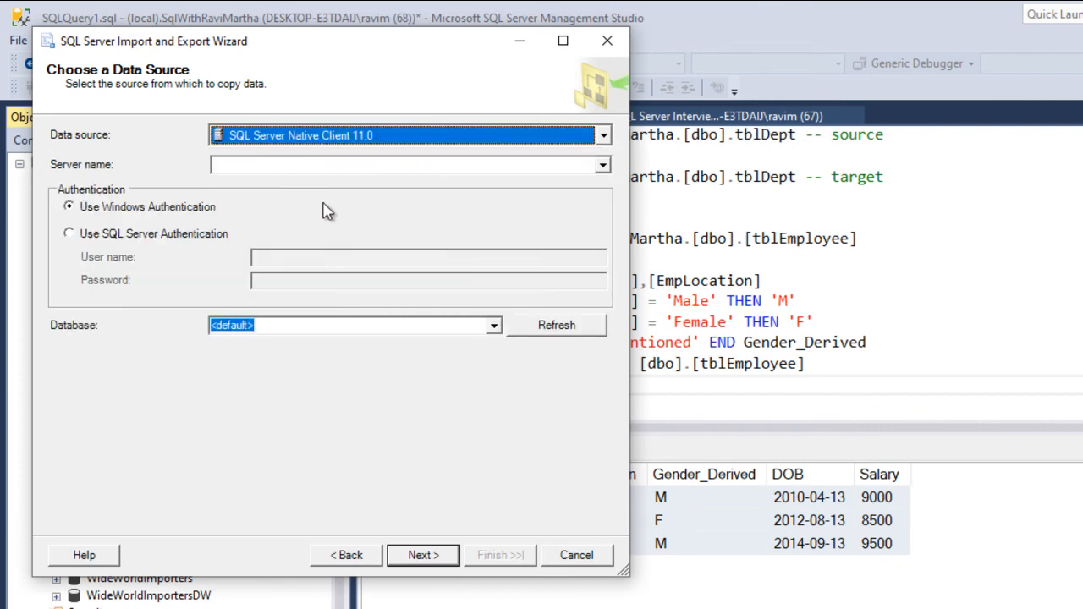
Set the source server to (local) and the source database to SqlWithRaviMartha, and continue to the destination settings.
{"action": "left_click", "coordinate": [299, 168]}
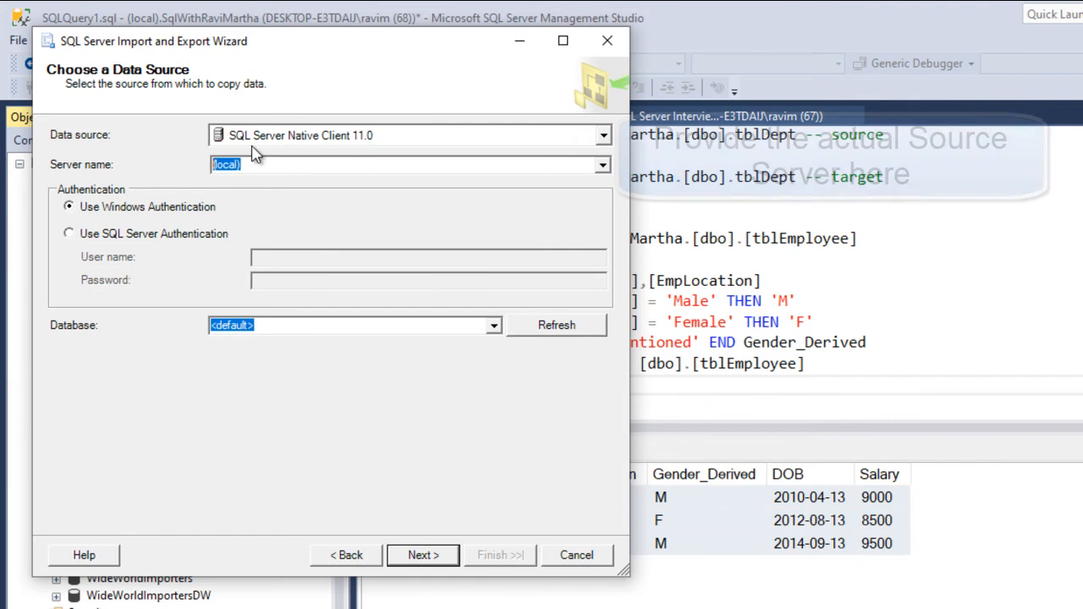
{"action": "left_click", "coordinate": [262, 162]}
{"action": "double_click", "coordinate": [262, 170]}
{"action": "left_click", "coordinate": [262, 165]}
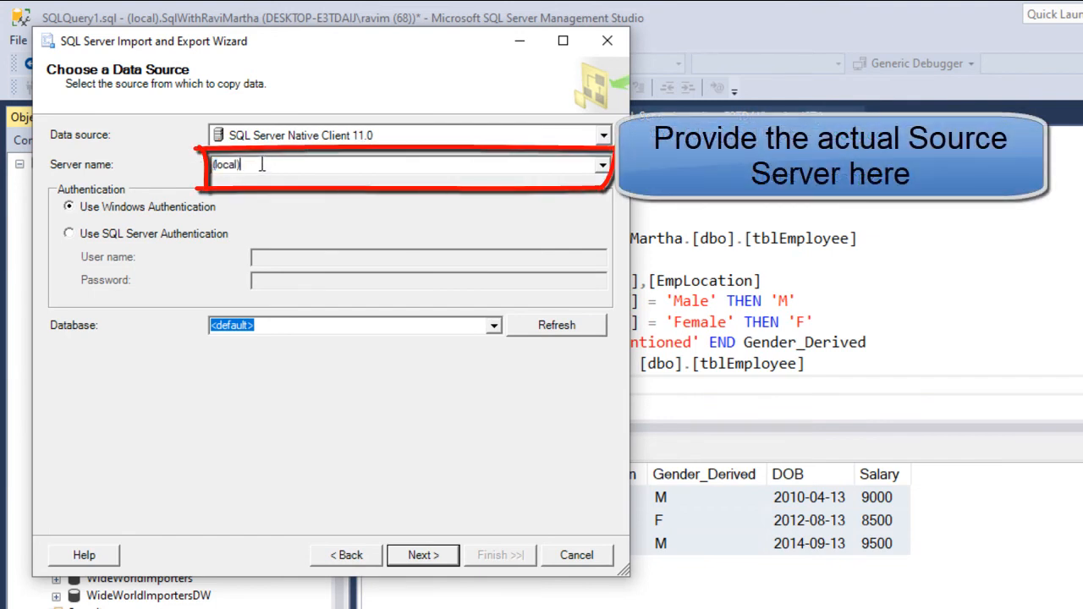
{"action": "left_click_drag", "start_coordinate": [300, 161], "coordinate": [171, 162]}
{"action": "left_click_drag", "start_coordinate": [267, 170], "coordinate": [195, 166]}
{"action": "left_click", "coordinate": [494, 325]}
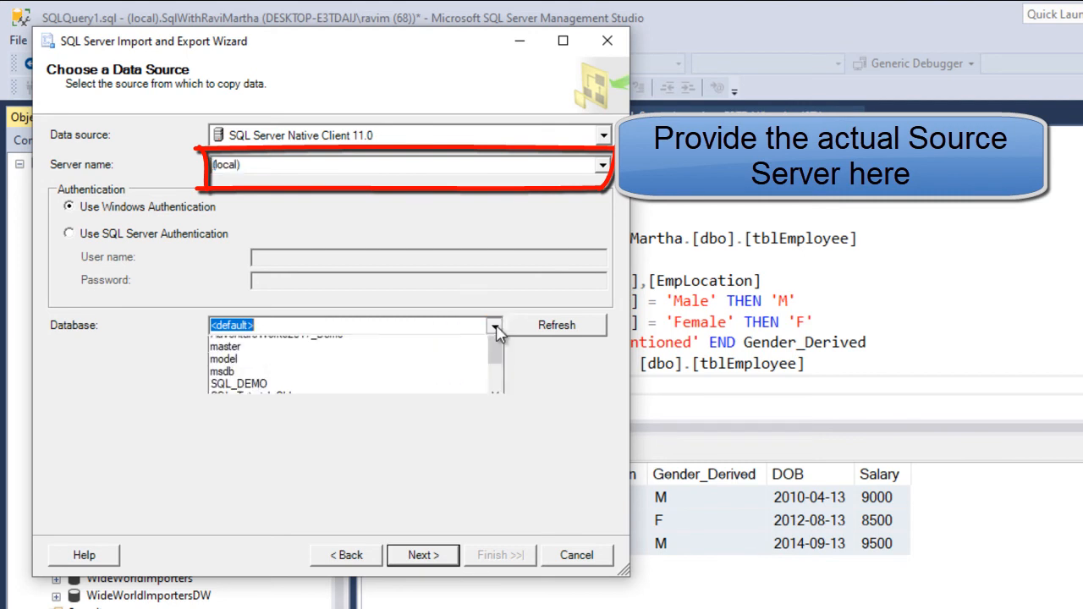
{"action": "left_click", "coordinate": [495, 430]}
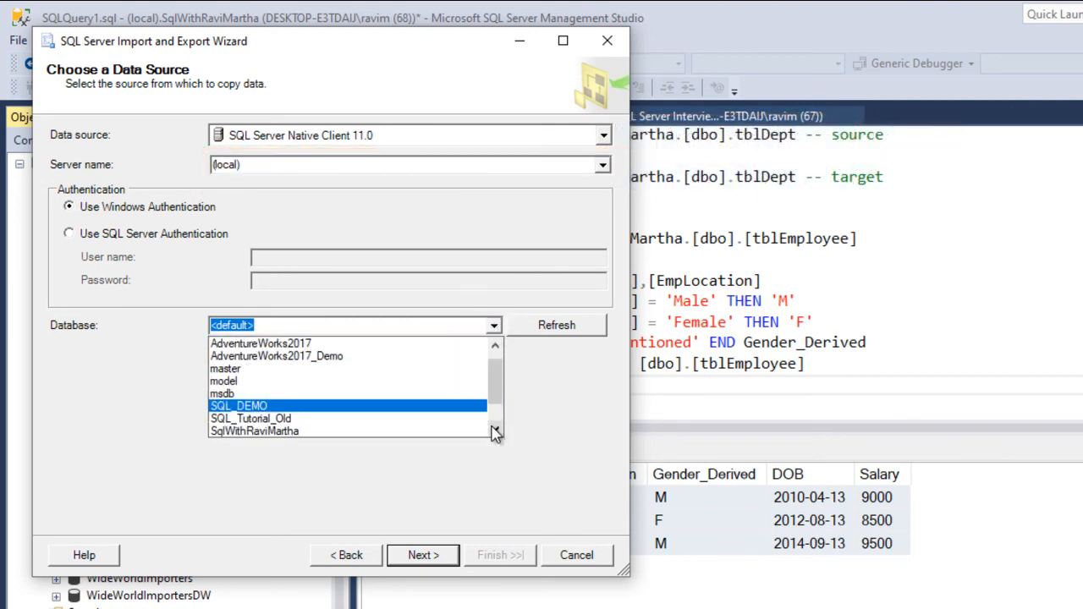
{"action": "left_click", "coordinate": [262, 400]}
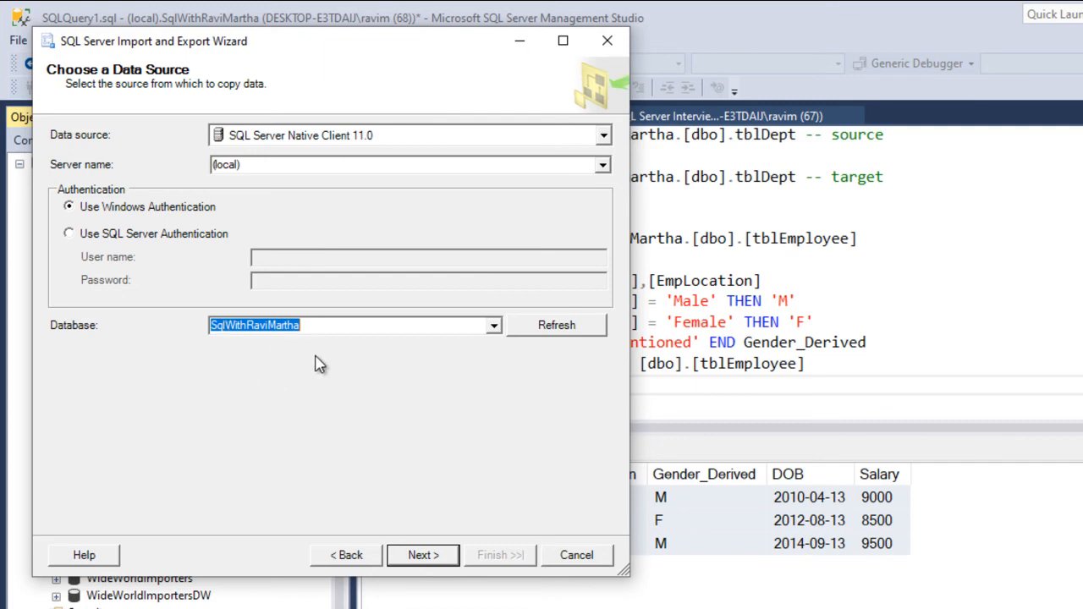
{"action": "left_click", "coordinate": [422, 557]}
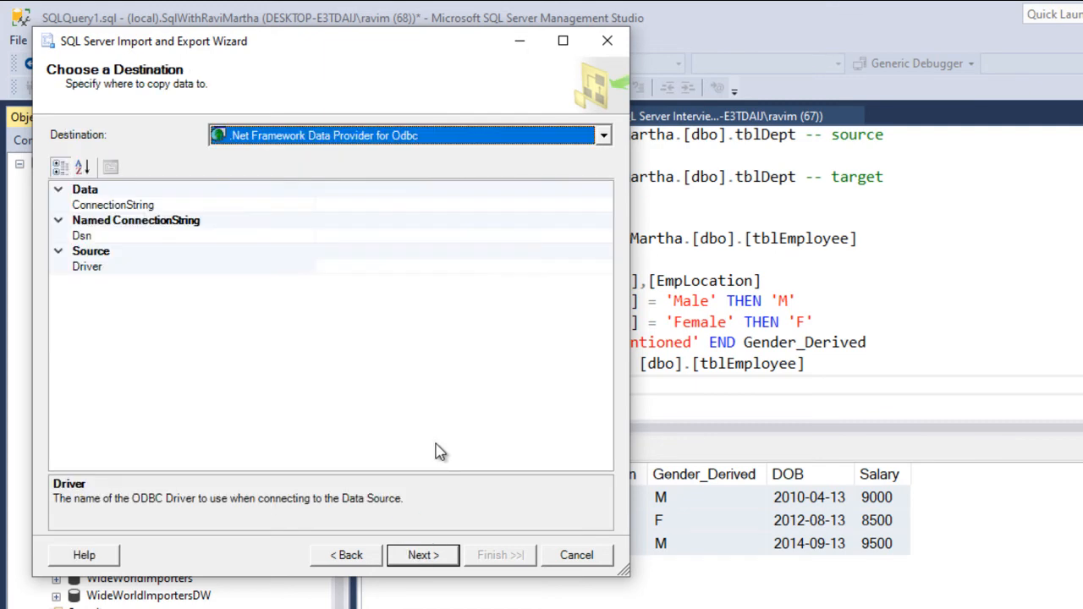
Choose SQL Server Native Client 11.0 as the destination and accept the (local) server with the SQL_DEMO database.
{"action": "left_click", "coordinate": [605, 142]}
{"action": "scroll", "coordinate": [406, 220], "scroll_direction": "down", "scroll_amount": 3}
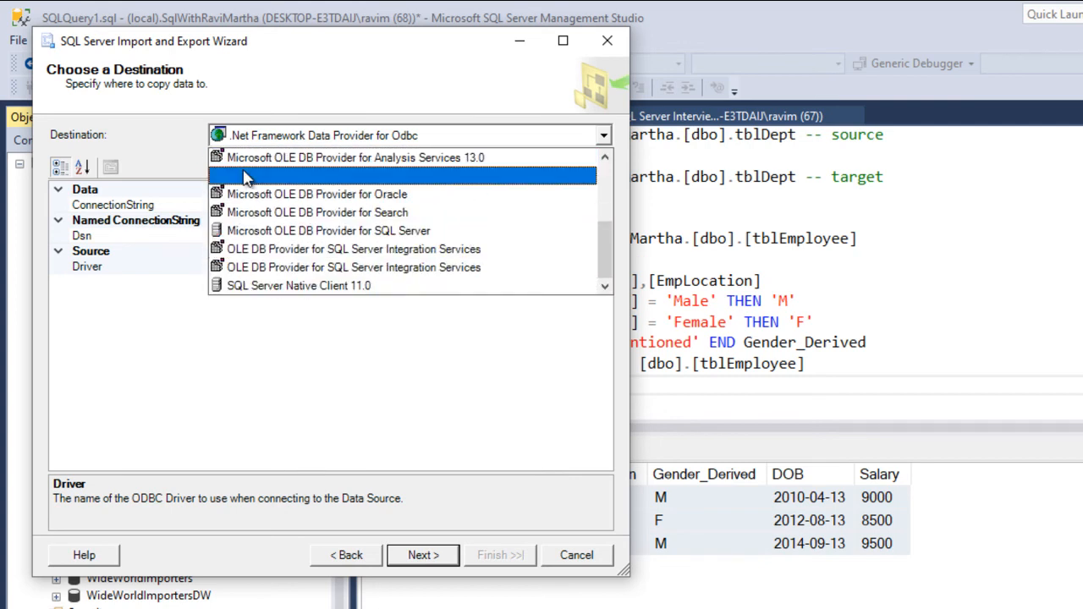
{"action": "left_click", "coordinate": [300, 286]}
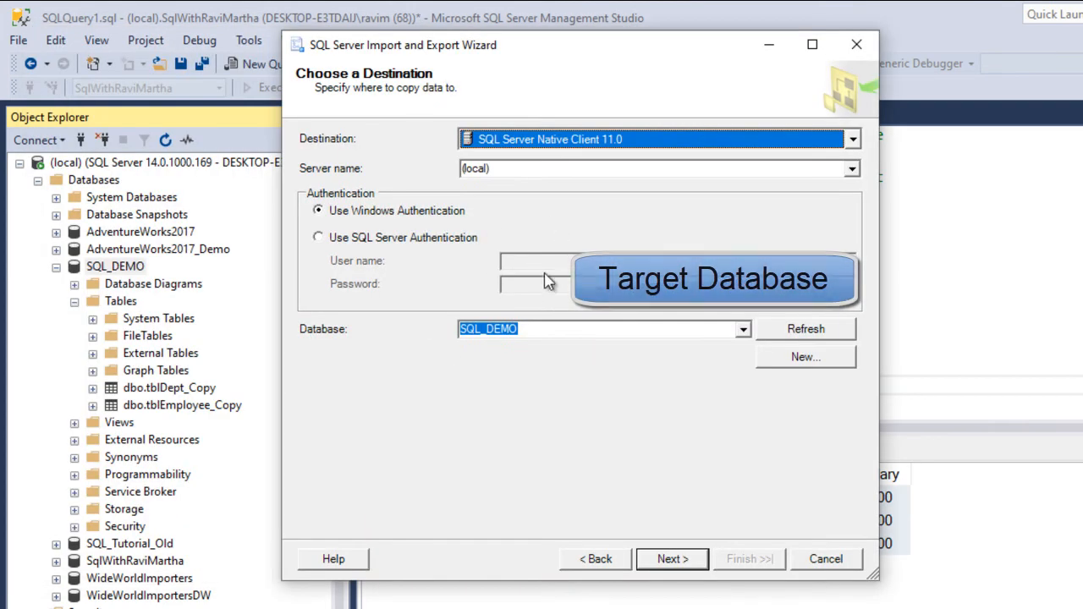
{"action": "left_click", "coordinate": [670, 559]}
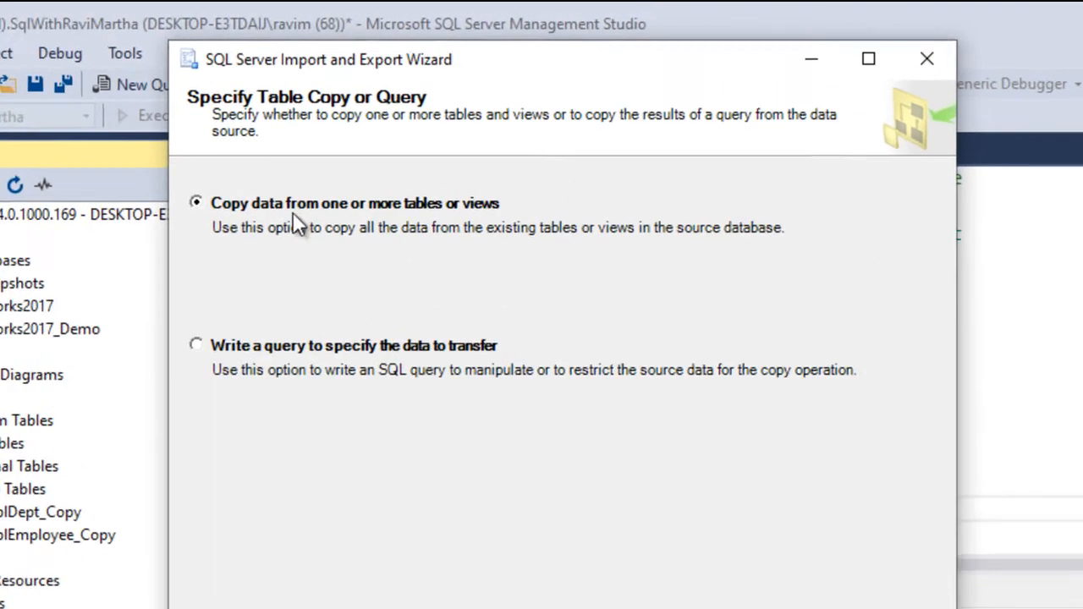
Choose to write a query for the data to transfer and copy the script's Gender_Derived query in as the SQL statement.
{"action": "left_click", "coordinate": [160, 378]}
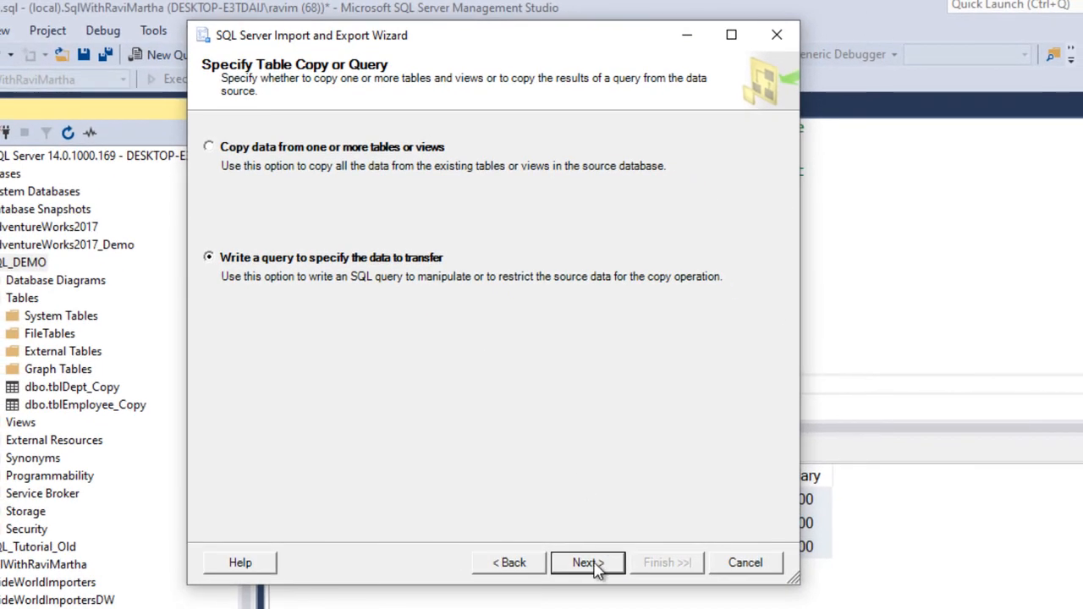
{"action": "left_click", "coordinate": [597, 568]}
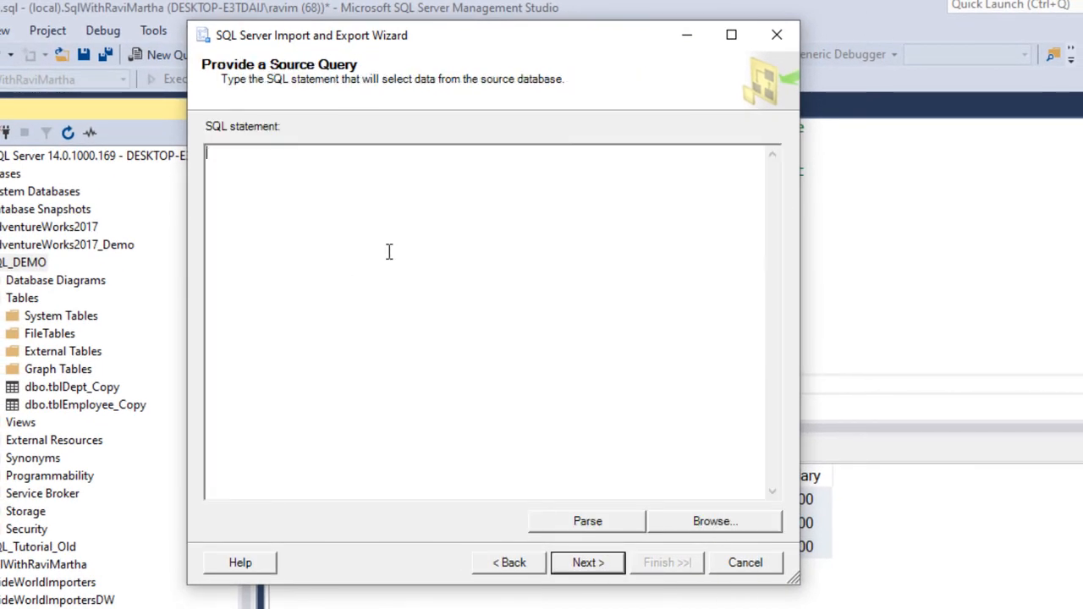
{"action": "left_click", "coordinate": [982, 310]}
{"action": "left_click_drag", "start_coordinate": [565, 389], "coordinate": [243, 269]}
{"action": "key", "text": "ctrl+c"}
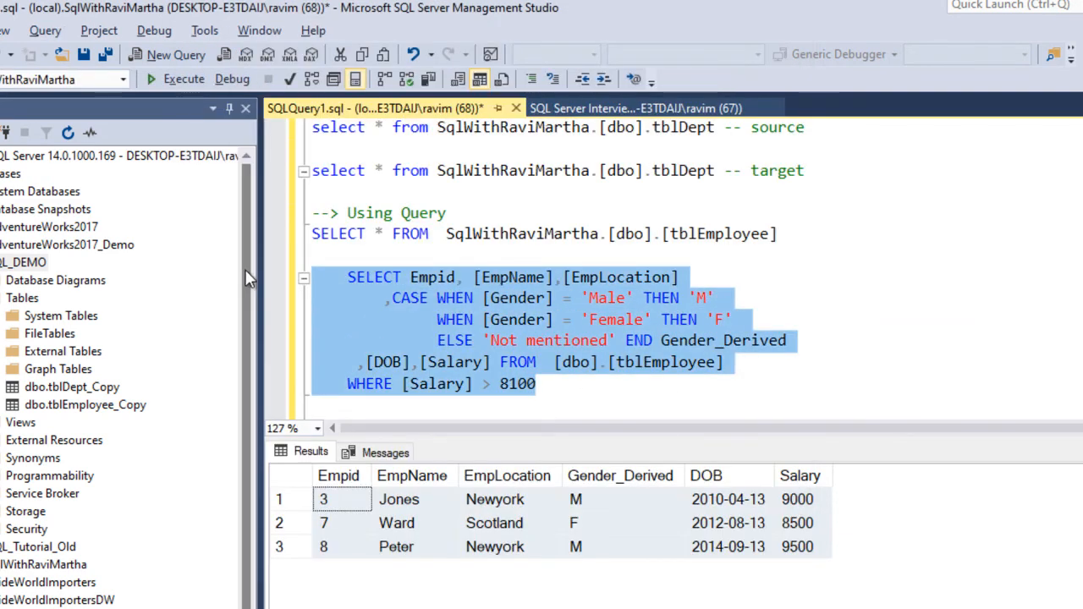
{"action": "key", "text": "alt+Tab"}
{"action": "key", "text": "ctrl+v"}
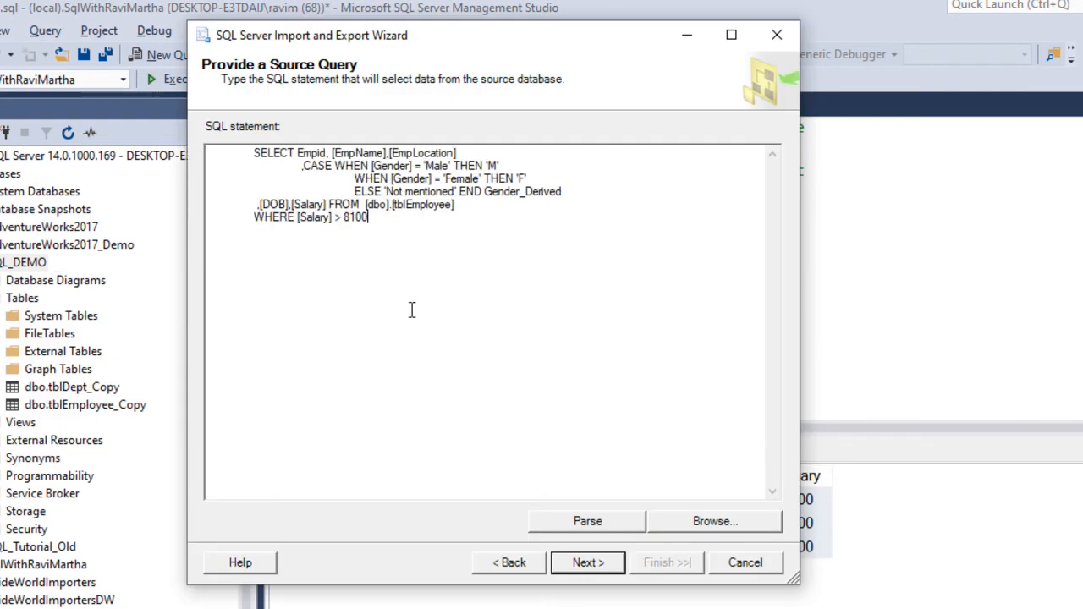
Parse the source SQL statement to check its validity, and view the option for loading a query file without choosing one.
{"action": "left_click", "coordinate": [589, 522]}
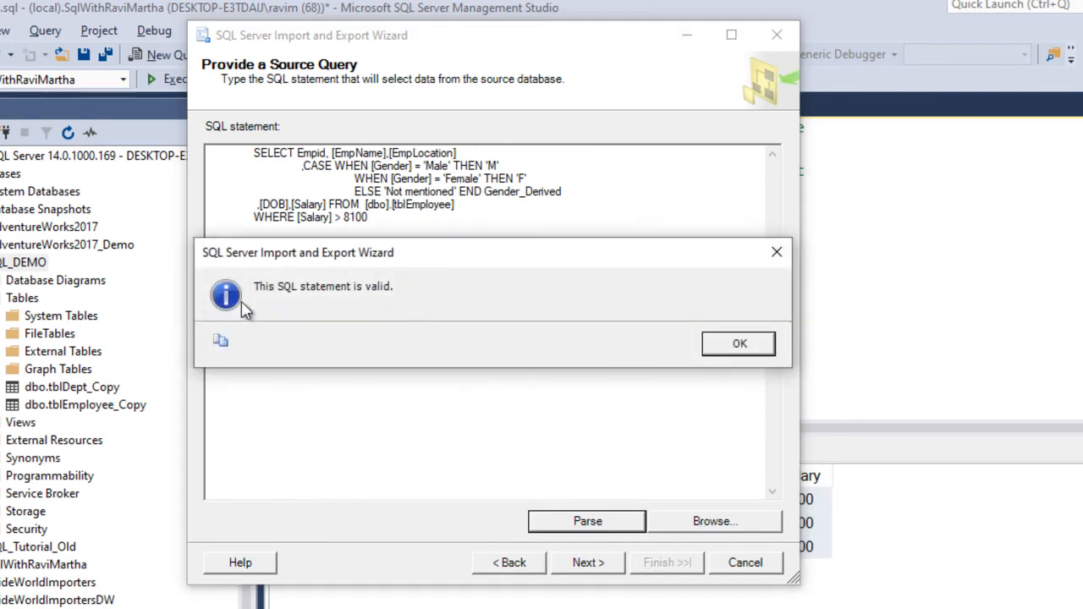
{"action": "left_click", "coordinate": [739, 347]}
{"action": "left_click", "coordinate": [736, 525]}
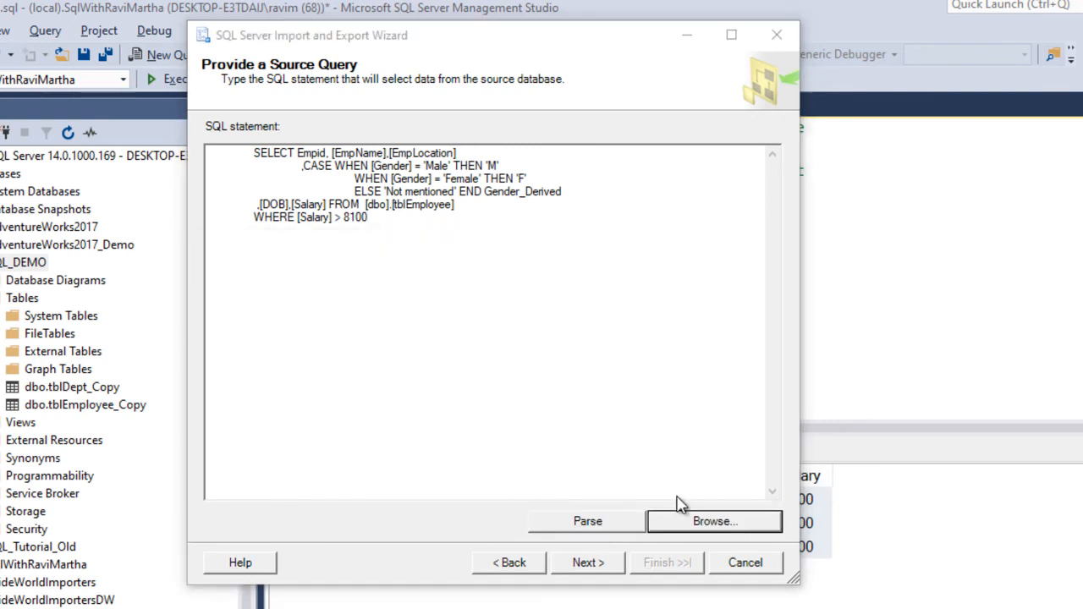
{"action": "left_click", "coordinate": [838, 67]}
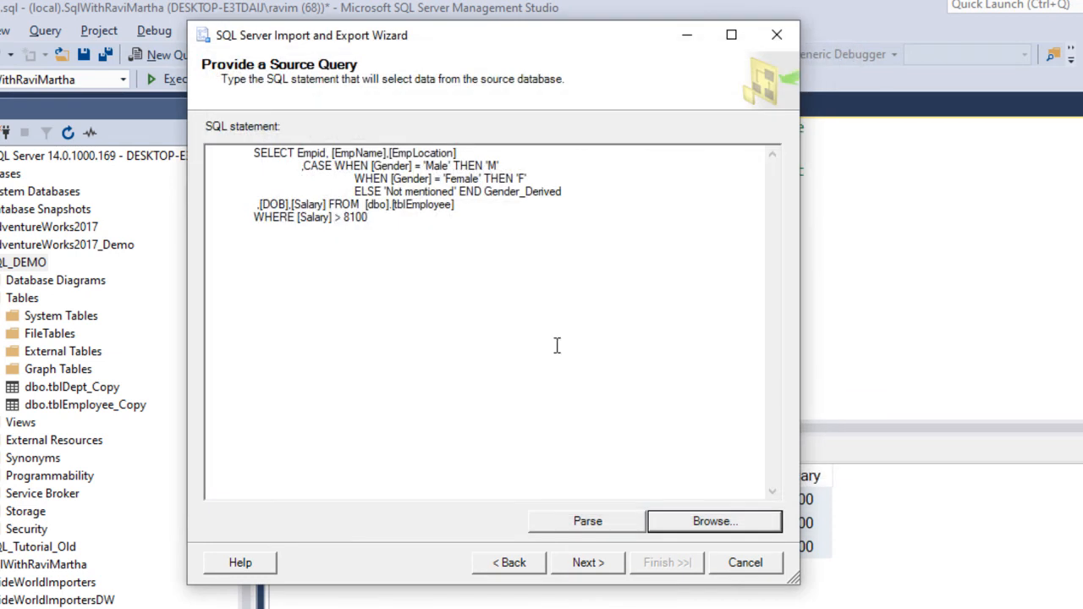
Continue to the table selection and rename the query's destination table to [dbo].[tblEmployee_SQLQuery].
{"action": "left_click", "coordinate": [587, 563]}
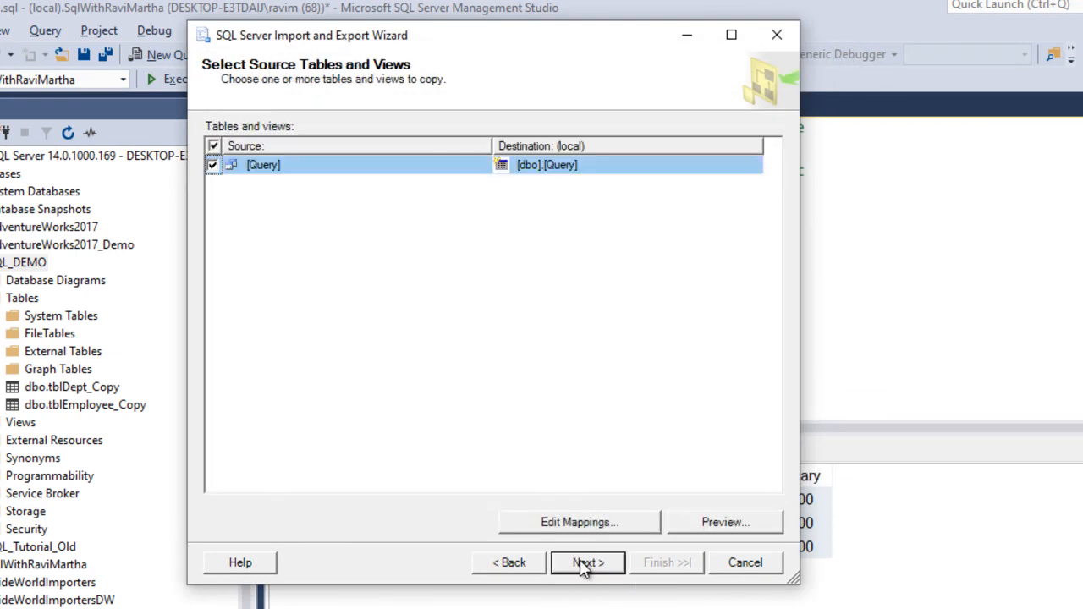
{"action": "left_click", "coordinate": [571, 167]}
{"action": "left_click", "coordinate": [544, 167]}
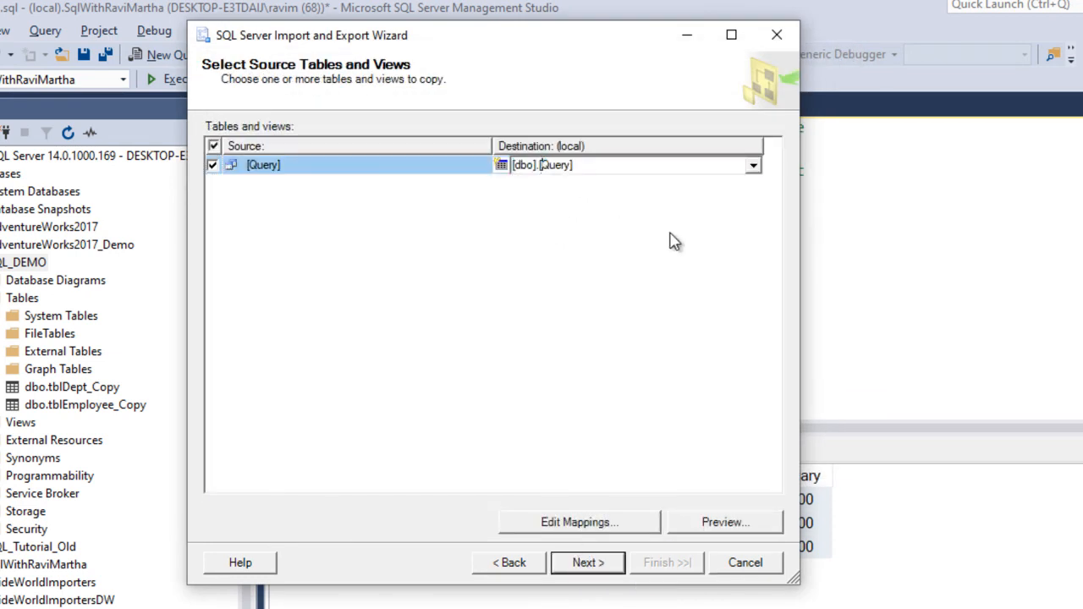
{"action": "type", "text": "tblEmployee_SQL"}
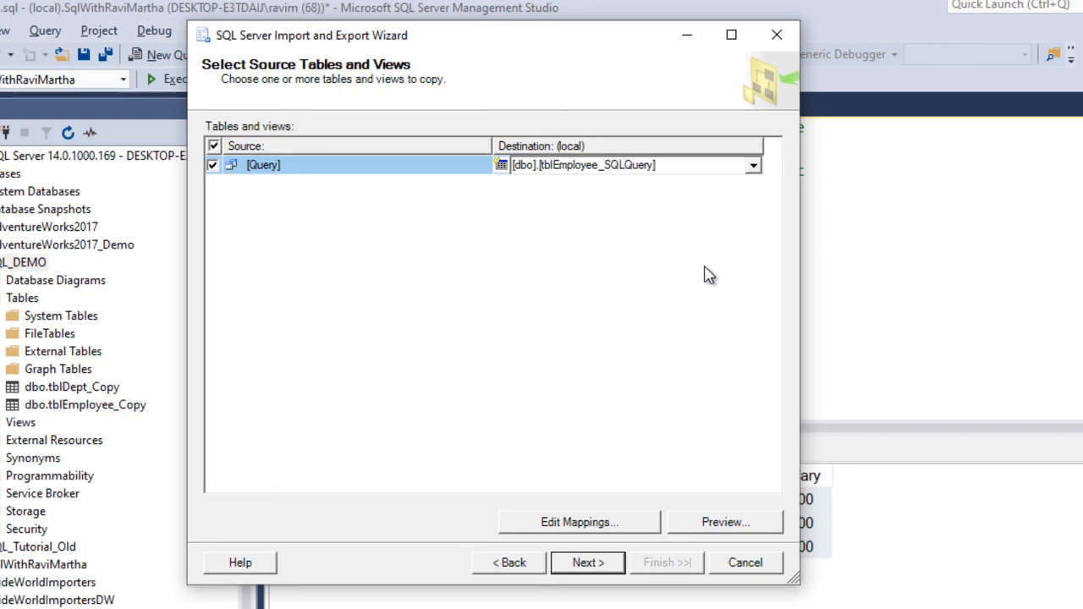
{"action": "left_click", "coordinate": [542, 398]}
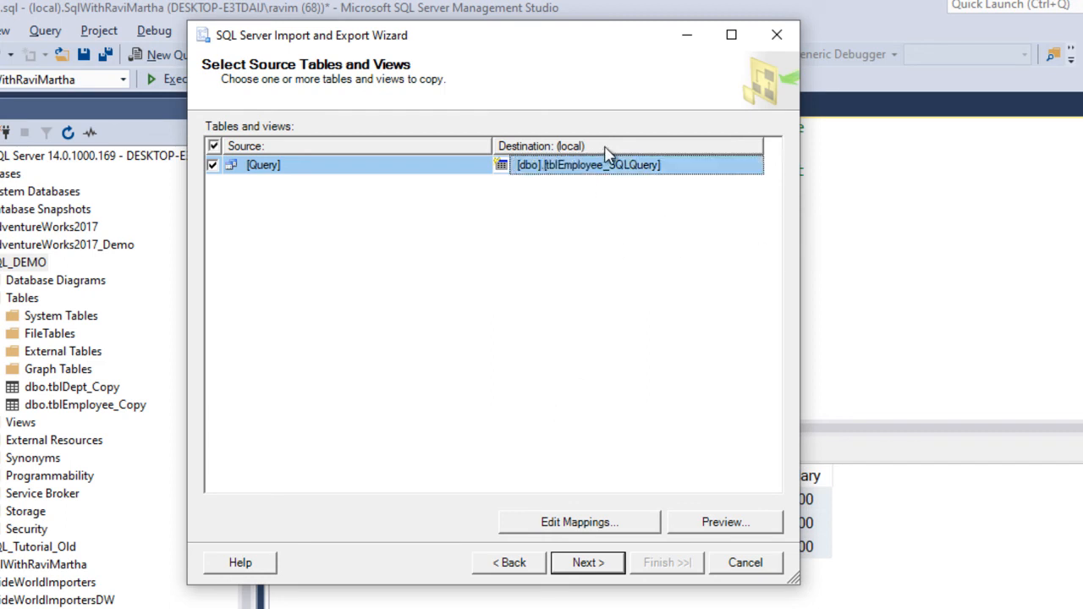
Run the import immediately to copy the query rows into [dbo].[tblEmployee_SQLQuery], and close the wizard.
{"action": "left_click", "coordinate": [589, 565]}
{"action": "left_click", "coordinate": [592, 566]}
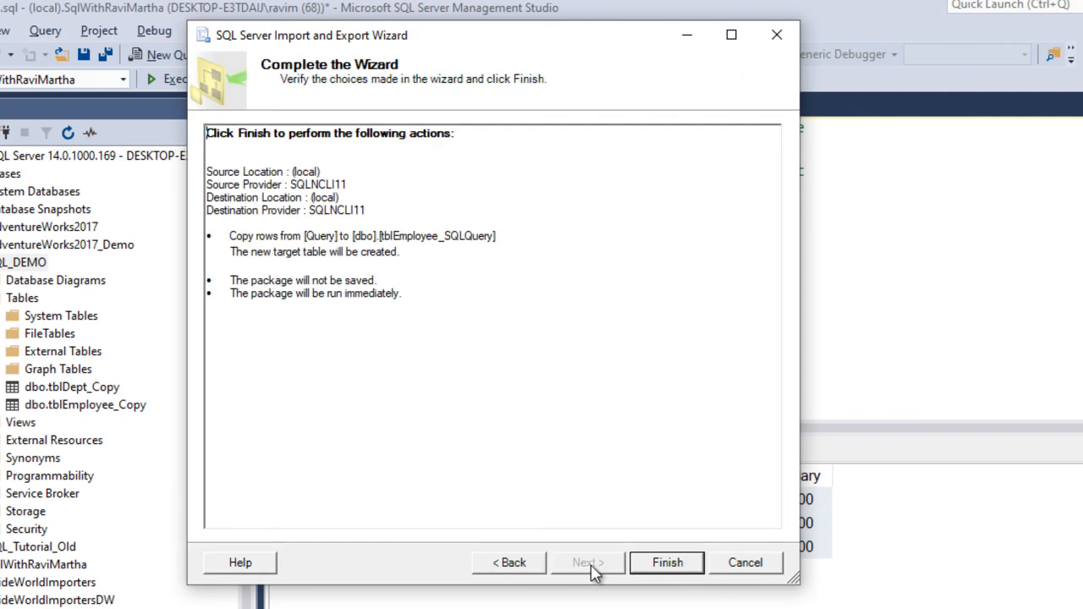
{"action": "left_click", "coordinate": [660, 563]}
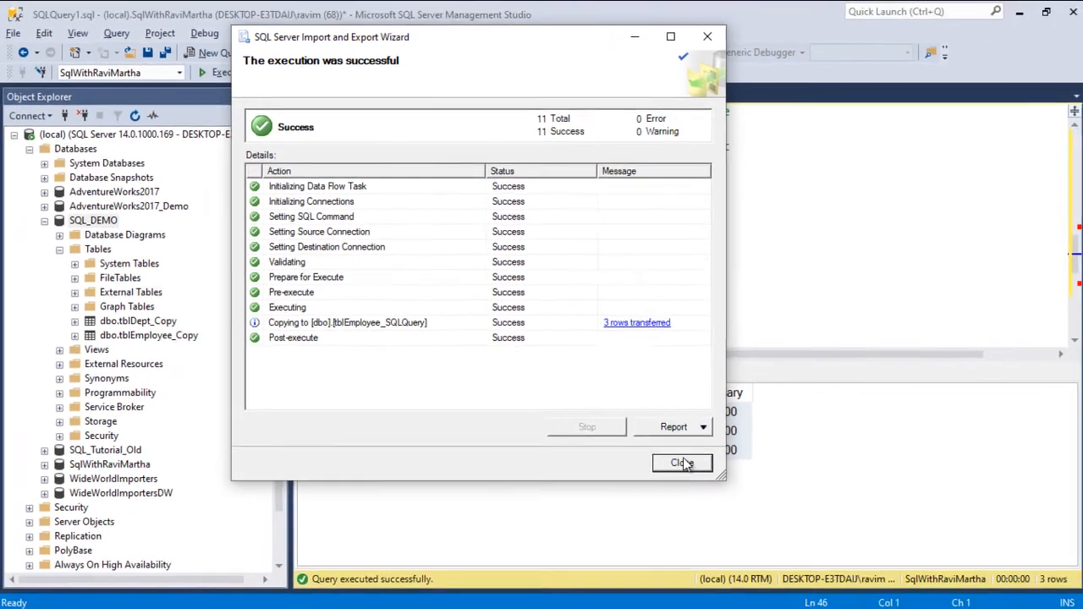
{"action": "left_click", "coordinate": [745, 562]}
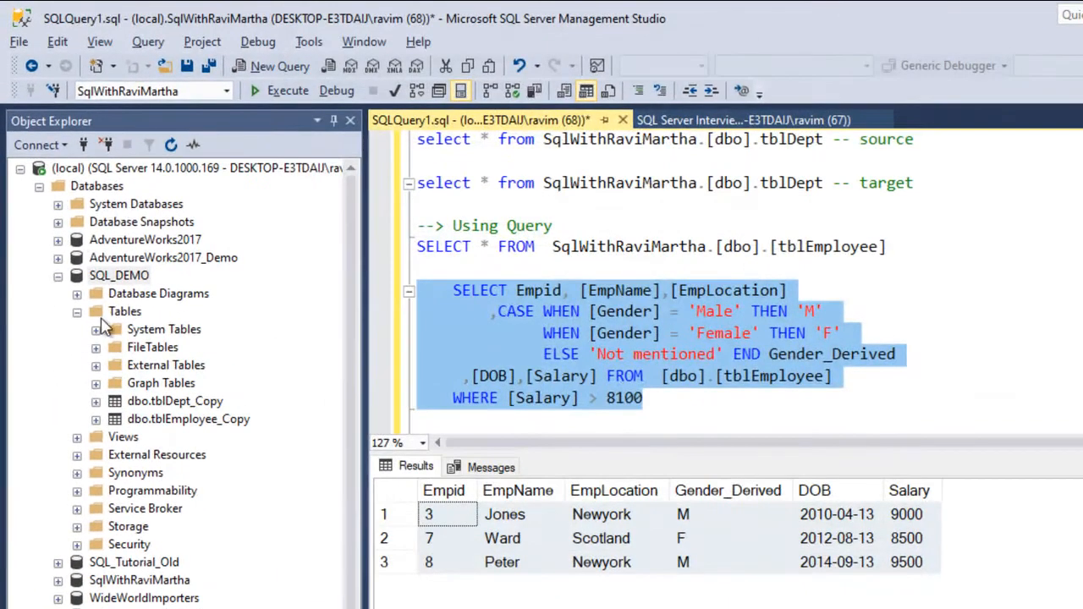
Refresh the SQL_DEMO database and expand its tables to find dbo.tblEmployee_SQLQuery.
{"action": "right_click", "coordinate": [119, 275]}
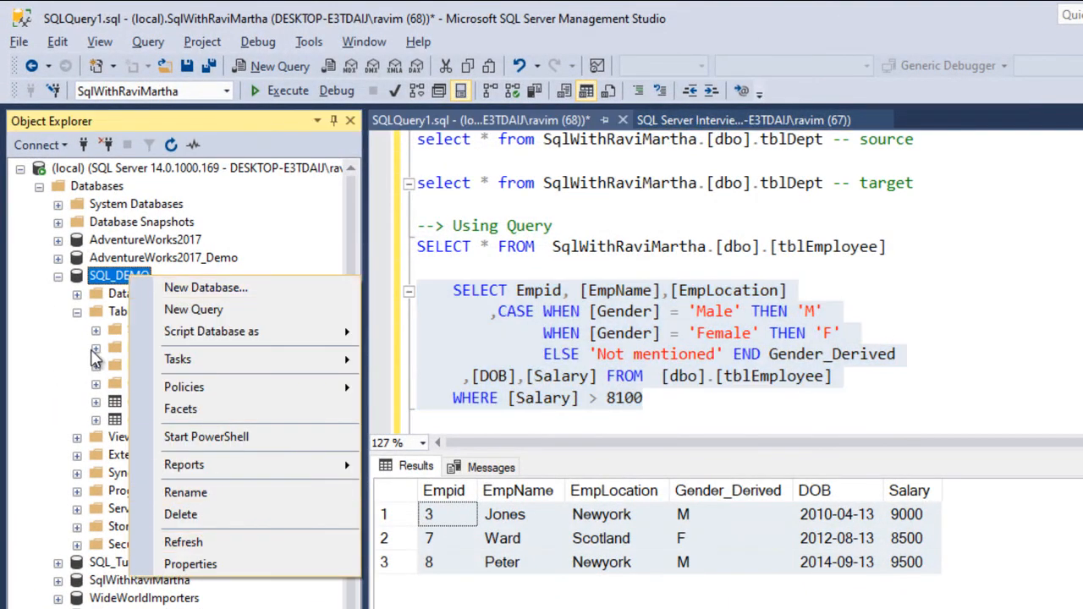
{"action": "left_click", "coordinate": [204, 544]}
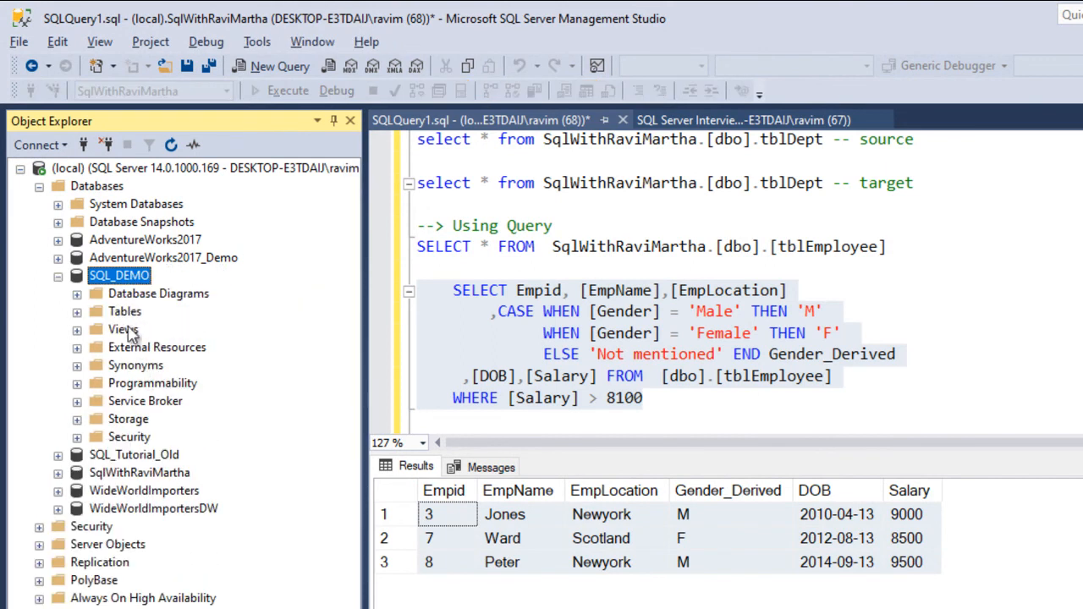
{"action": "left_click", "coordinate": [77, 311]}
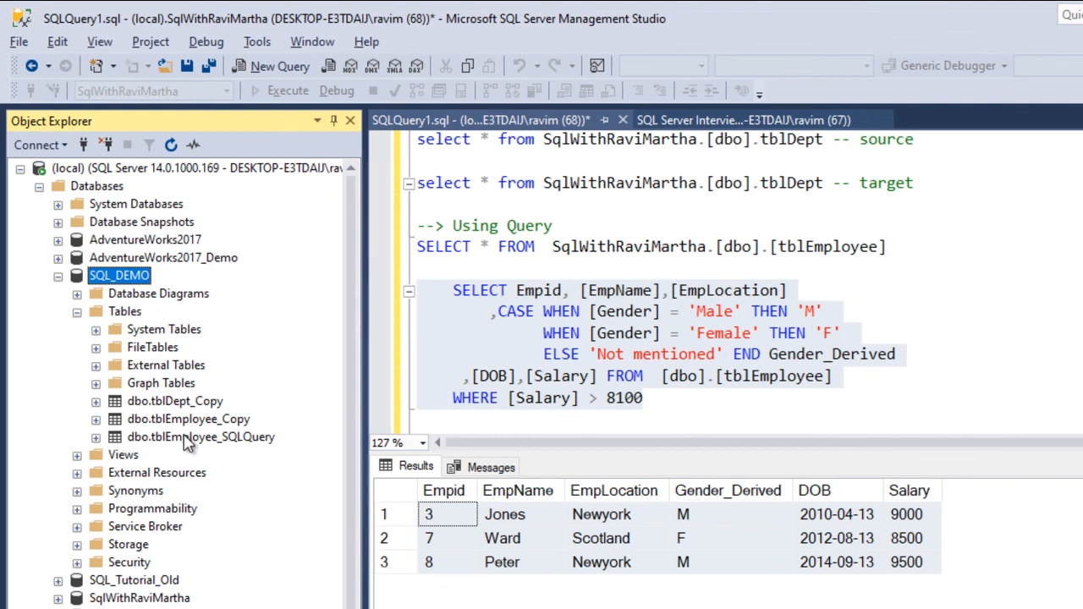
{"action": "left_click", "coordinate": [192, 438]}
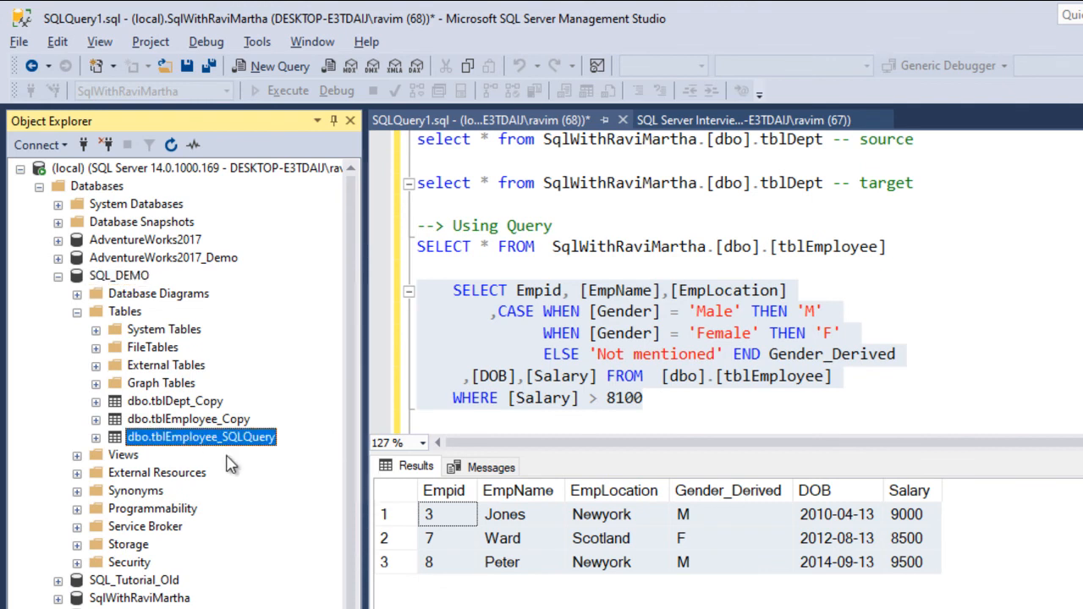
Try to run the source SELECT on SqlWithRaviMartha.[dbo].[tblEmployee] with only part of its trailing comment marker selected.
{"action": "scroll", "coordinate": [726, 283], "scroll_direction": "down", "scroll_amount": 1}
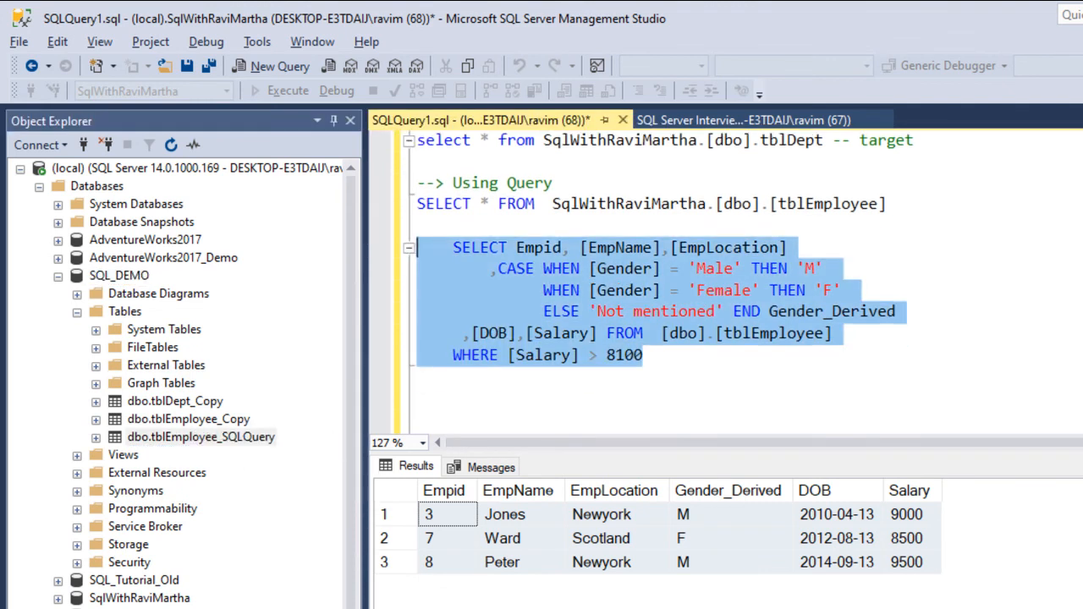
{"action": "left_click", "coordinate": [1070, 340]}
{"action": "left_click_drag", "start_coordinate": [721, 336], "coordinate": [332, 335]}
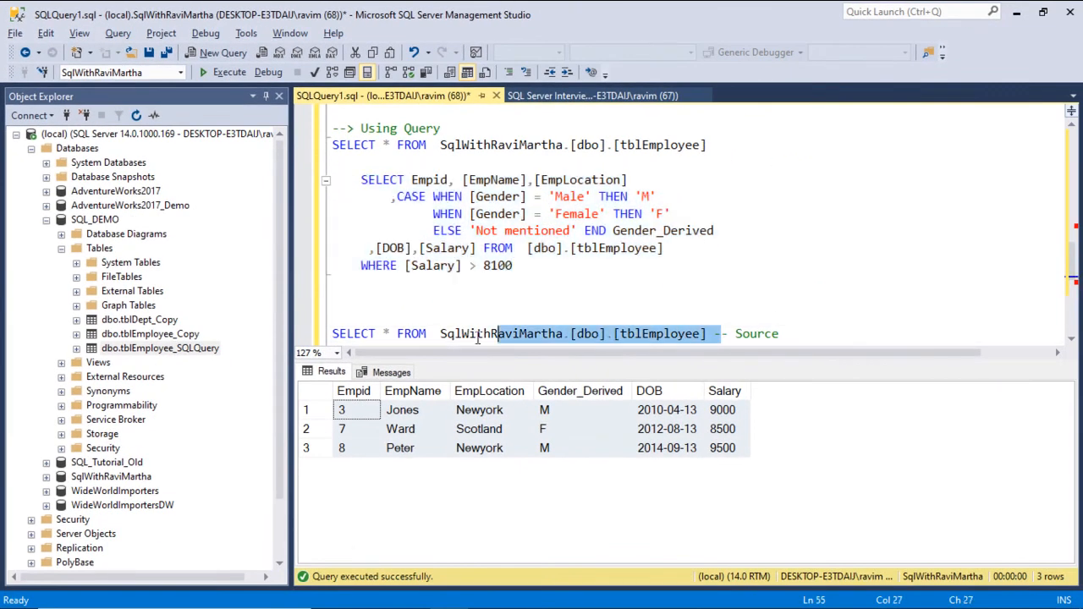
{"action": "left_click", "coordinate": [218, 72]}
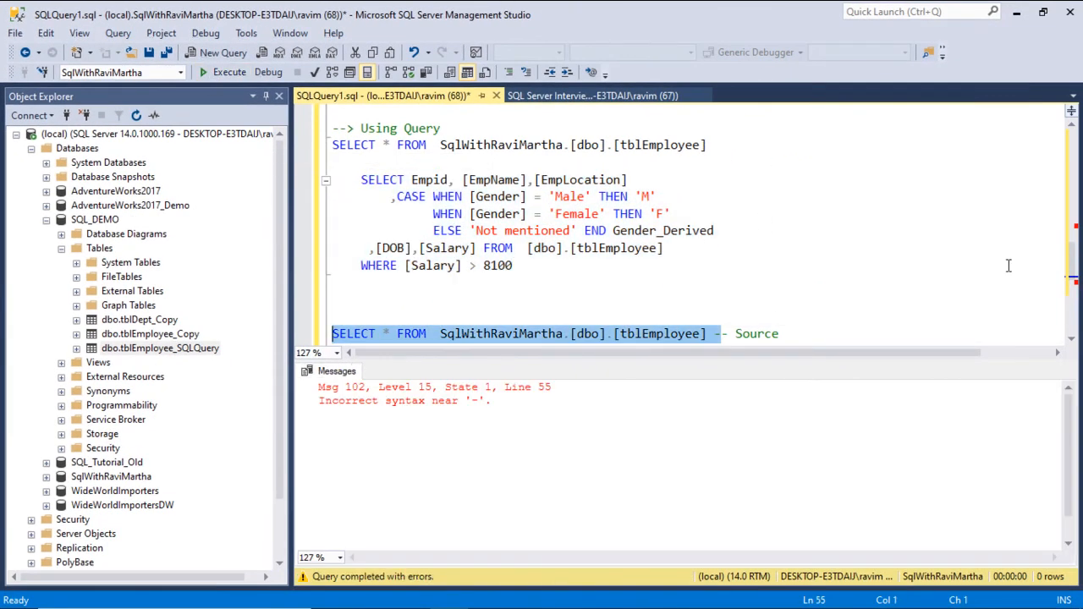
Run the complete source line, SELECT * FROM SqlWithRaviMartha.[dbo].[tblEmployee], including its Source comment.
{"action": "left_click", "coordinate": [1071, 342]}
{"action": "left_click", "coordinate": [1070, 342]}
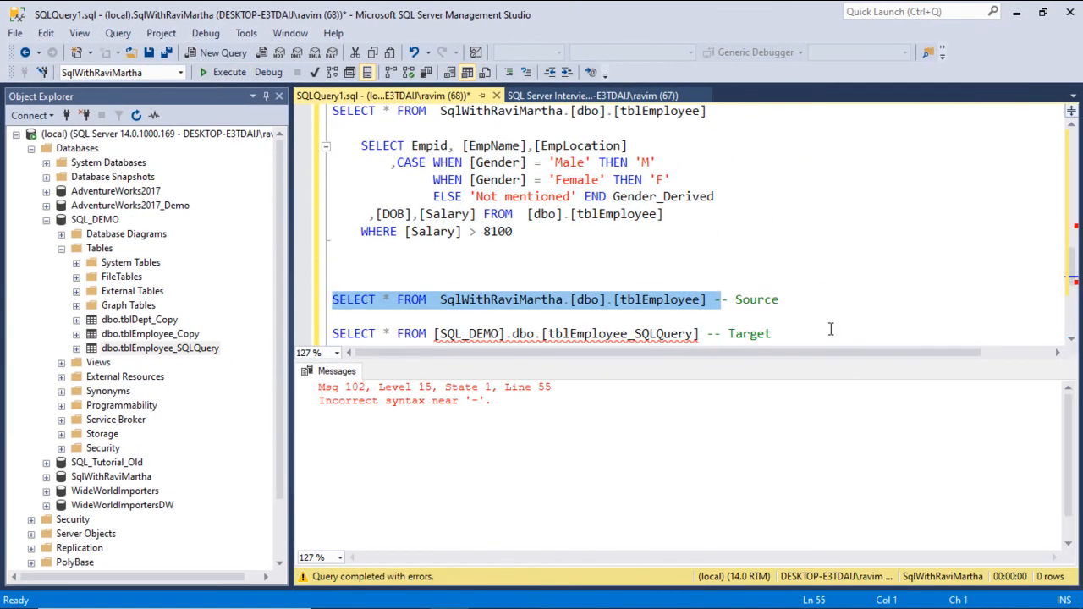
{"action": "left_click_drag", "start_coordinate": [844, 316], "coordinate": [262, 305]}
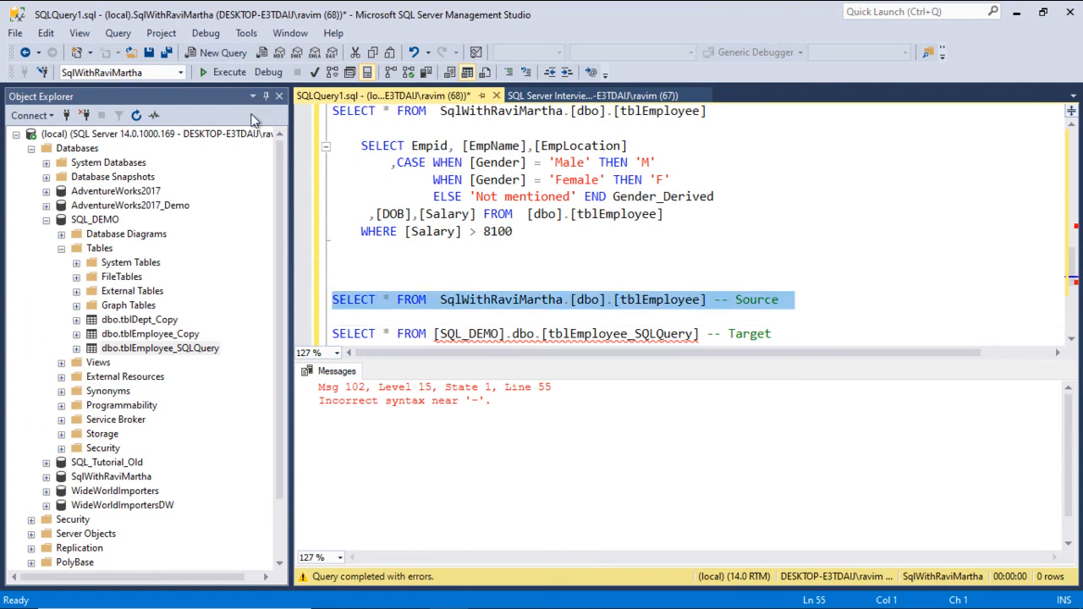
{"action": "left_click", "coordinate": [225, 73]}
{"action": "left_click", "coordinate": [565, 507]}
Run the target query SELECT * FROM [SQL_DEMO].dbo.[tblEmployee_SQLQuery] and check the imported Gender_Derived and Salary values.
{"action": "left_click_drag", "start_coordinate": [771, 334], "coordinate": [220, 321]}
{"action": "left_click", "coordinate": [223, 72]}
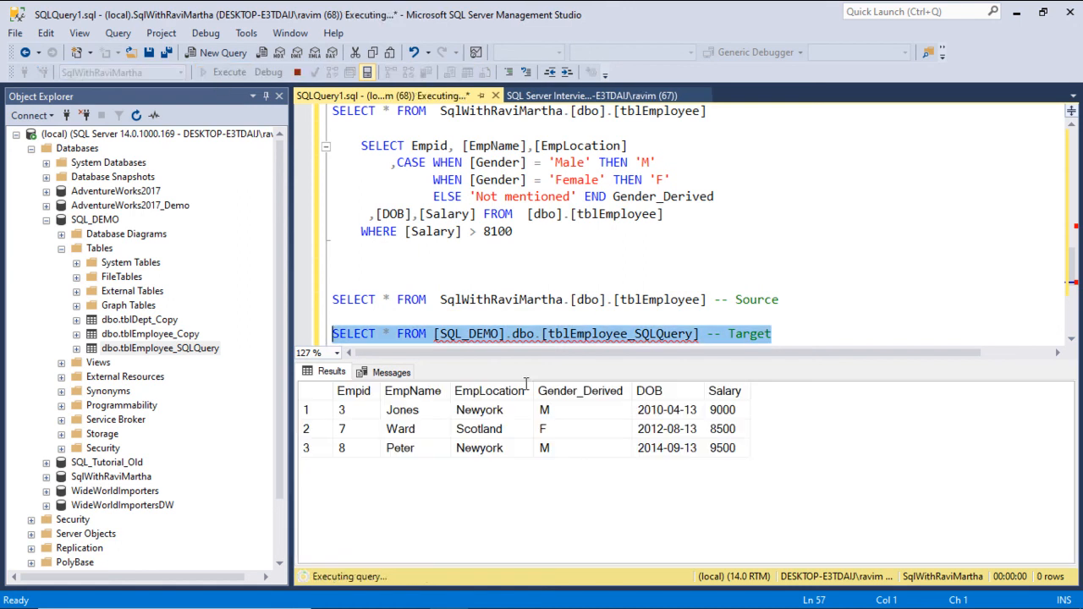
{"action": "left_click_drag", "start_coordinate": [576, 448], "coordinate": [588, 437]}
{"action": "left_click", "coordinate": [726, 449]}
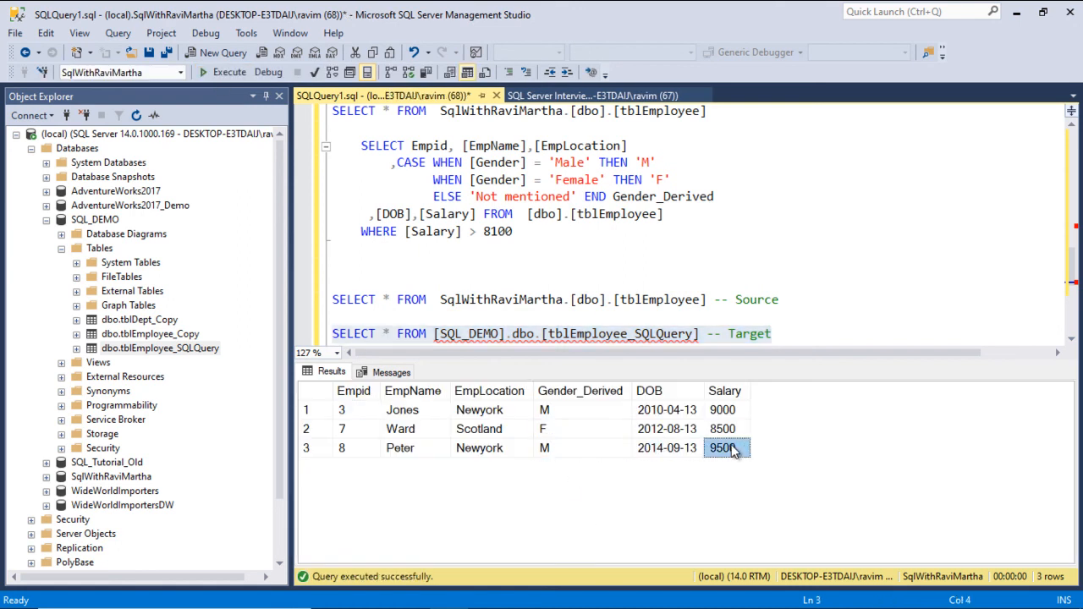
Find the CREATE TABLE statement for [dbo].[tblEmployee] in the script and review its column definitions.
{"action": "left_click", "coordinate": [430, 266]}
{"action": "scroll", "coordinate": [603, 265], "scroll_direction": "up", "scroll_amount": 15}
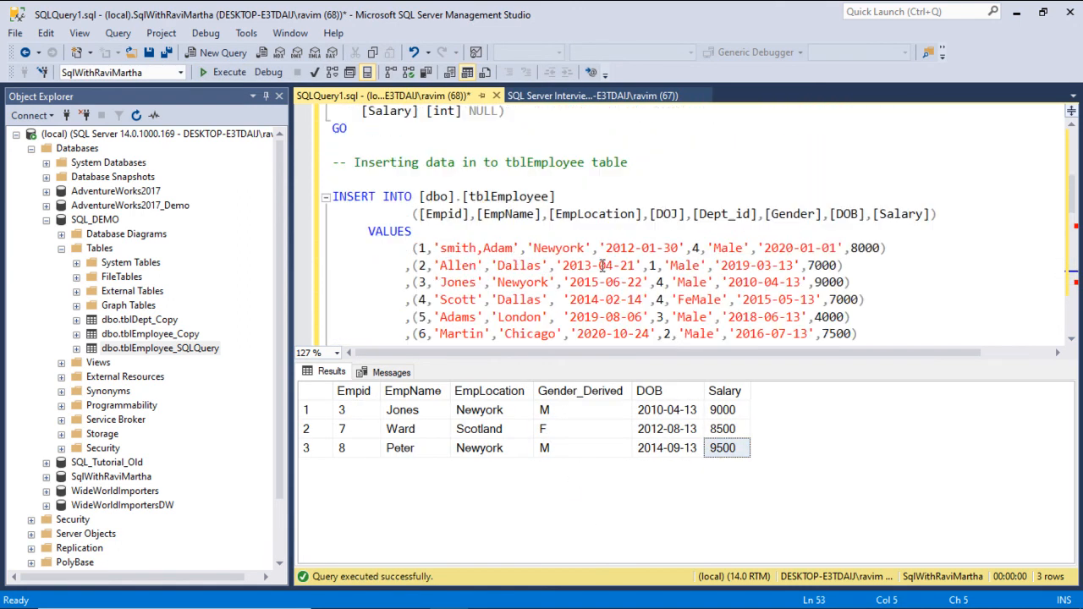
{"action": "scroll", "coordinate": [603, 266], "scroll_direction": "up", "scroll_amount": 4}
{"action": "left_click", "coordinate": [376, 336]}
{"action": "left_click_drag", "start_coordinate": [376, 336], "coordinate": [297, 185]}
{"action": "left_click", "coordinate": [640, 282]}
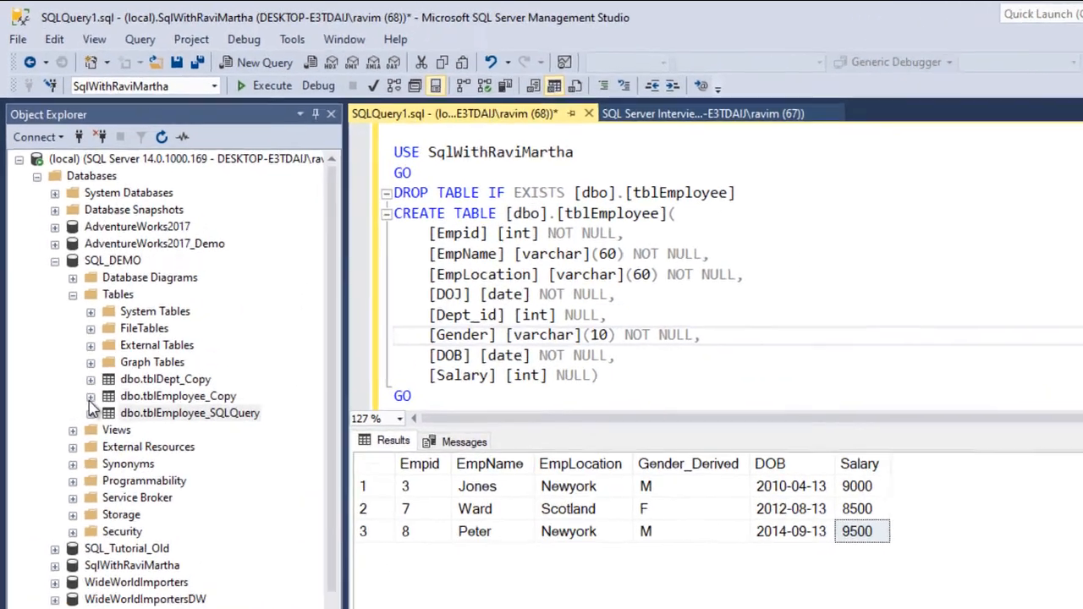
Expand the columns of dbo.tblEmployee_Copy in SQL_DEMO to compare their data types and nullability with the script.
{"action": "left_click", "coordinate": [76, 335]}
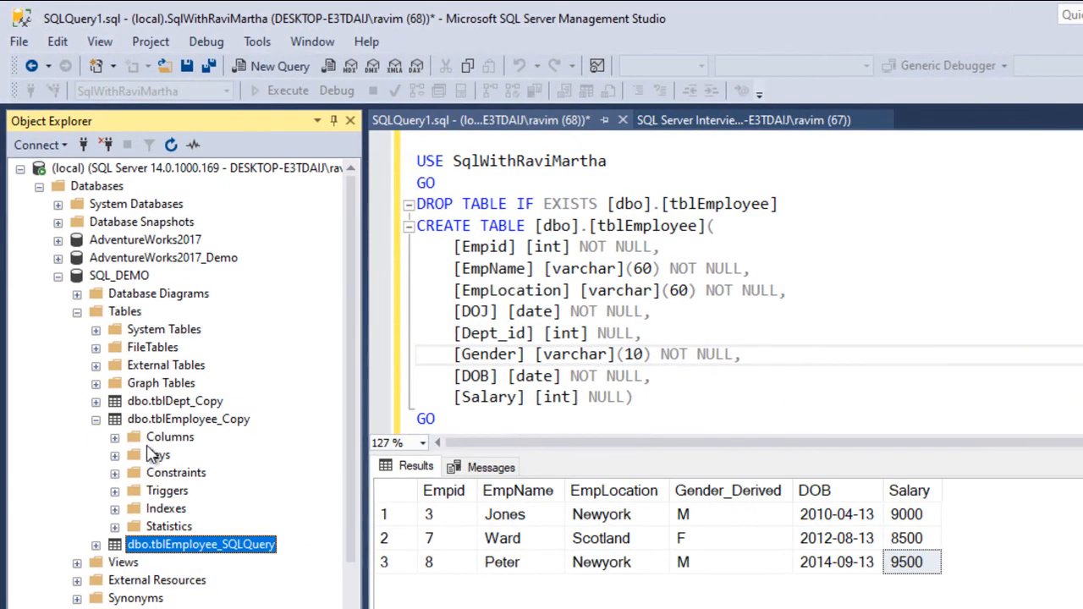
{"action": "left_click", "coordinate": [115, 438]}
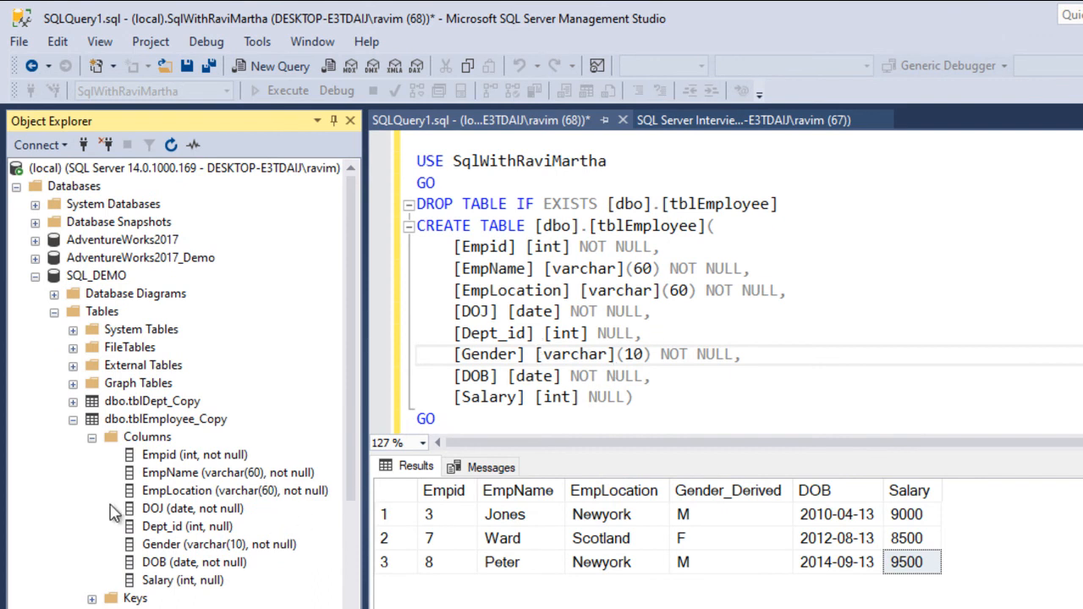
{"action": "left_click", "coordinate": [193, 456]}
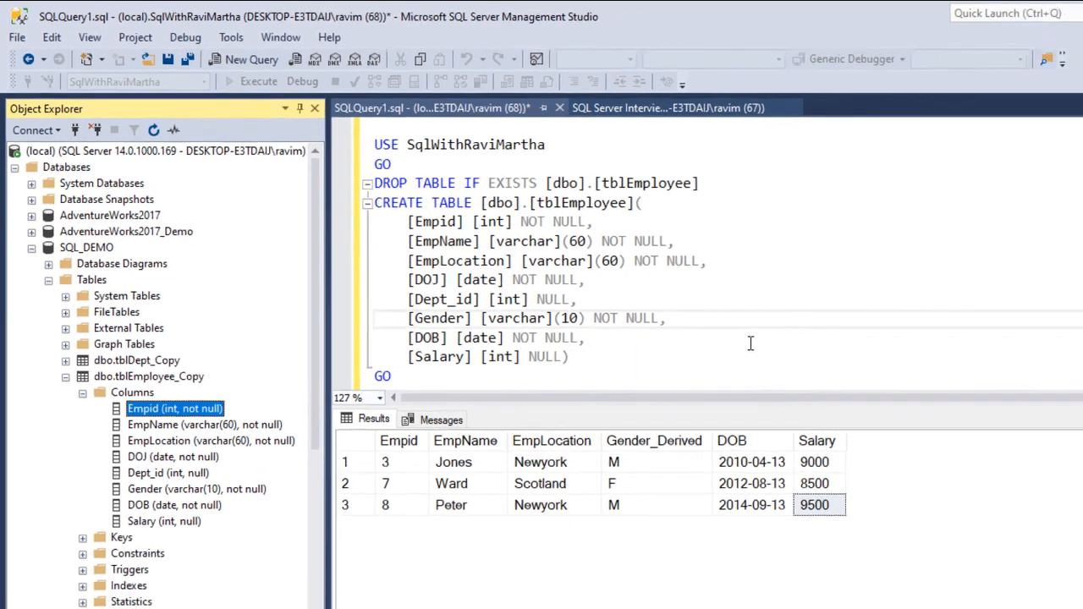
{"action": "left_click", "coordinate": [834, 380]}
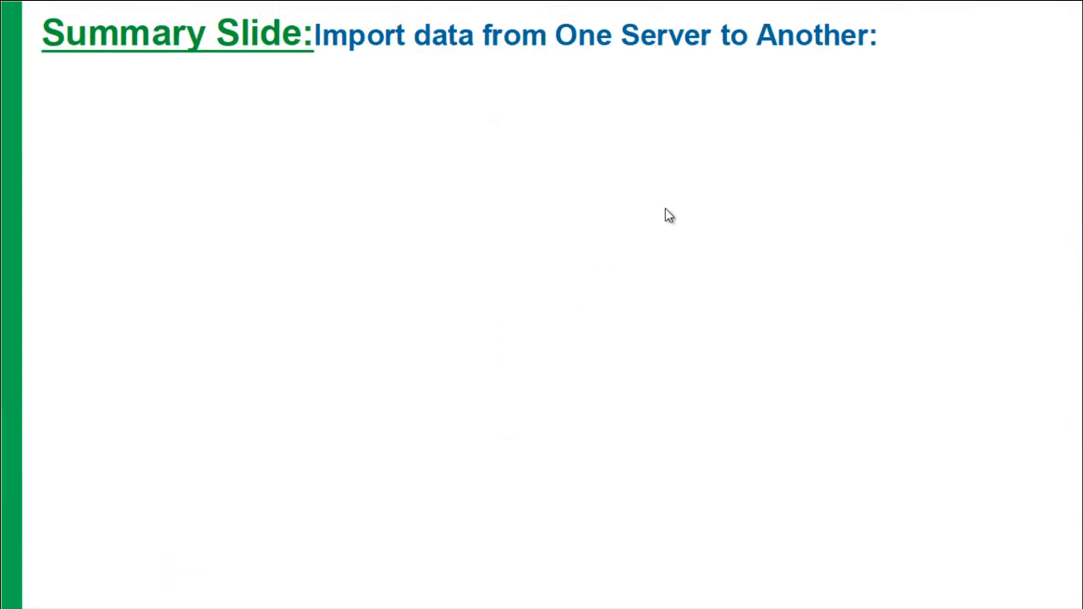